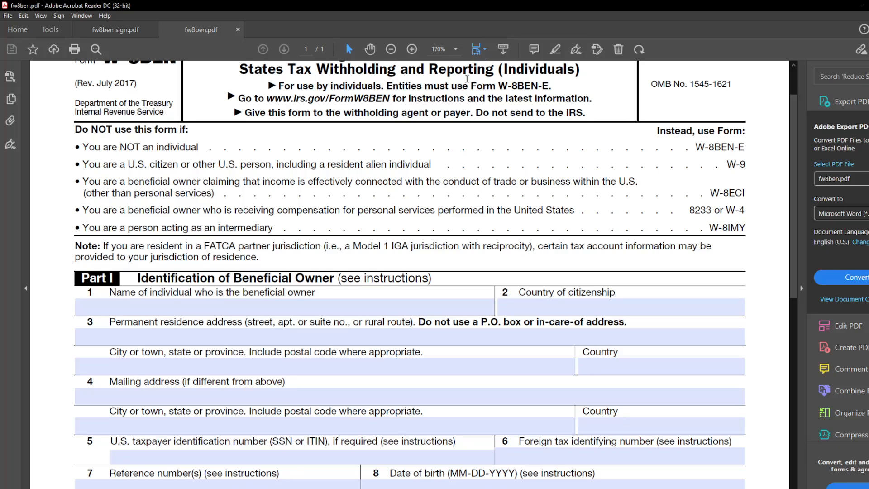
Enter the beneficial owner's full name on line 1 of the W-8BEN form
scroll(443, 117, "up", 2)
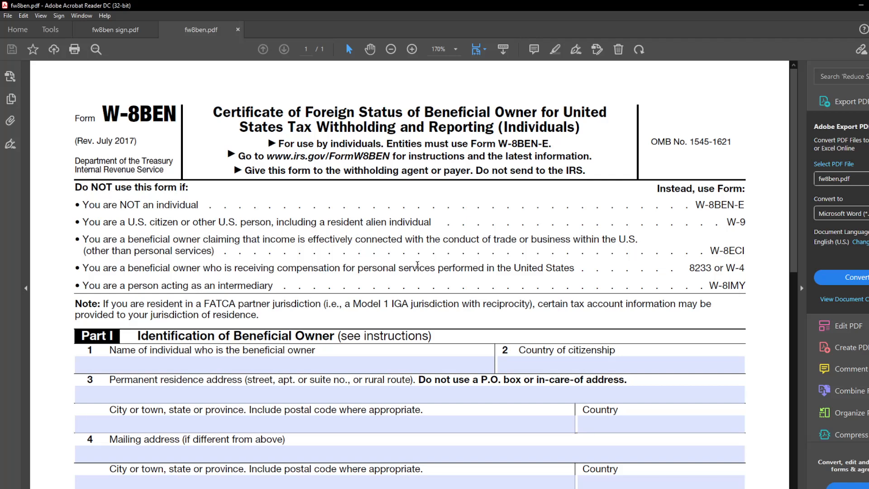
scroll(417, 265, "down", 1)
key("Tab")
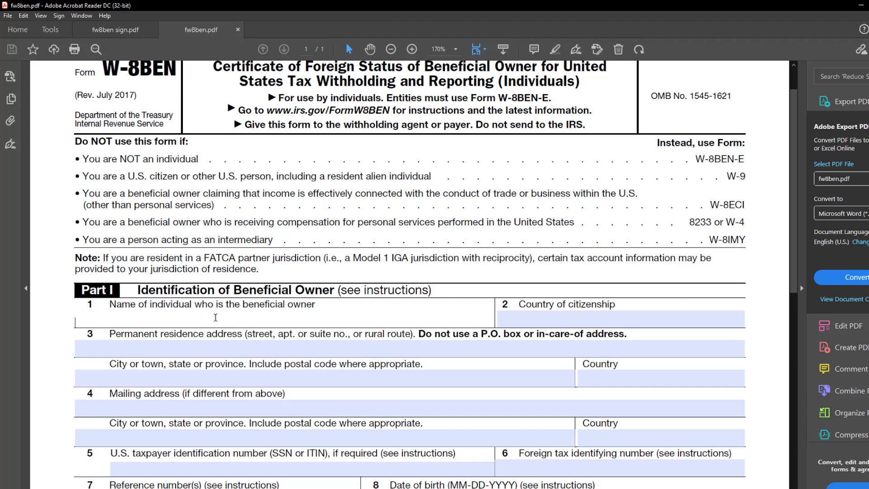
type("J")
key("Caps_Lock")
type("ohn")
key("Caps_Lock")
type("D")
key("Caps_Lock")
type("oe")
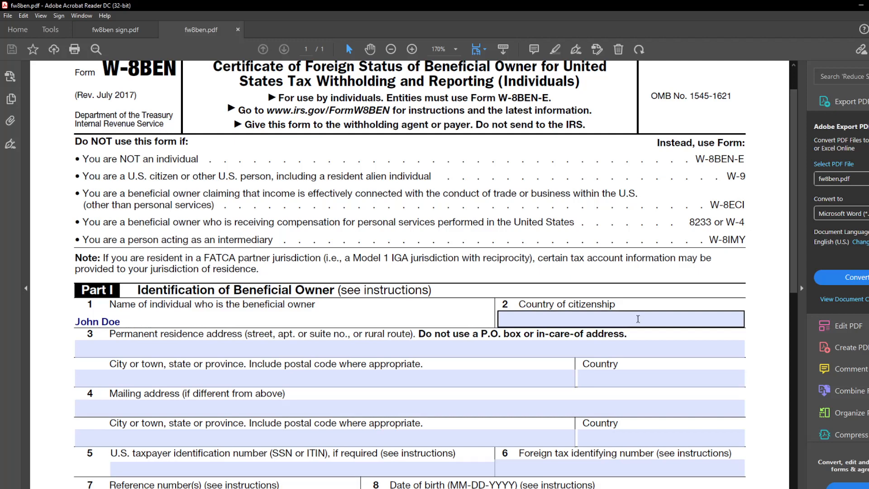
Enter Jamaica as the country of citizenship on line 2
left_click(637, 318)
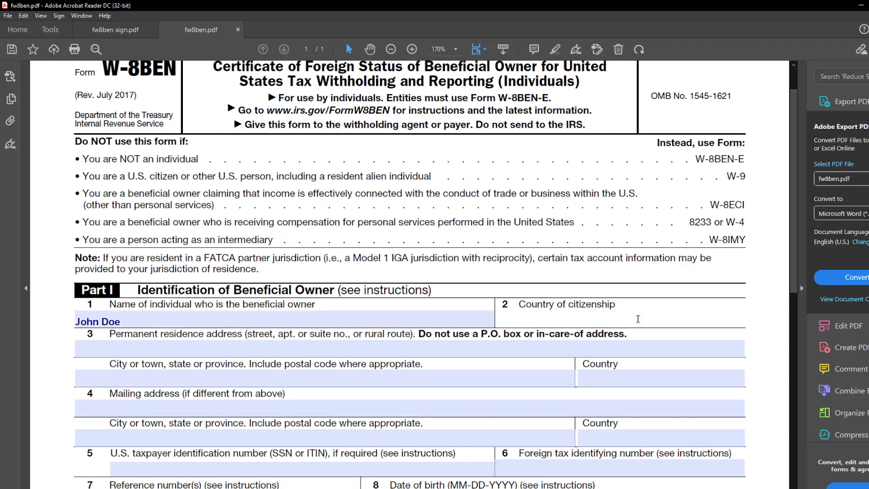
key("Caps_Lock")
type("J")
key("Caps_Lock")
type("amaica")
Enter the street or district address in the permanent residence address field on line 3
left_click(360, 349)
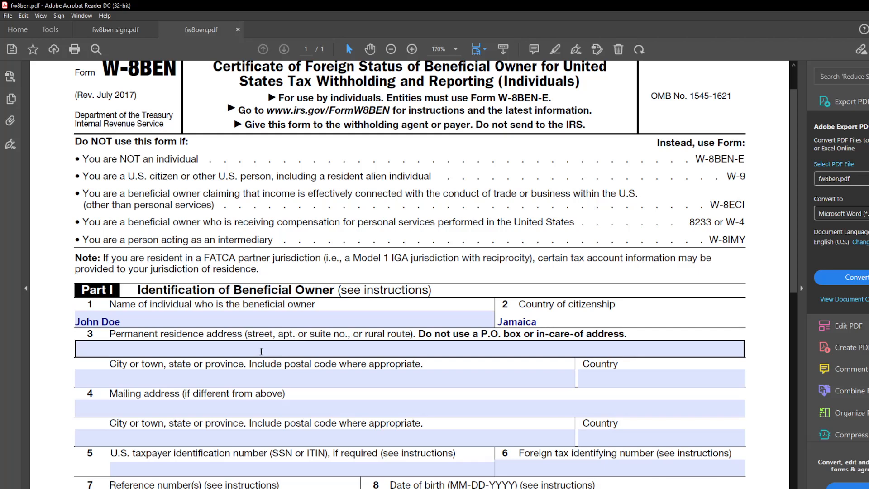
left_click(257, 353)
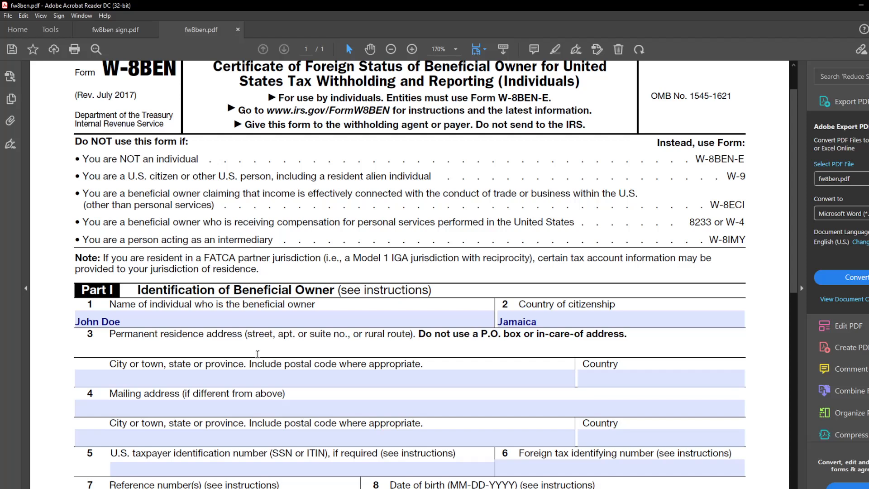
type("Mon tego")
key("Caps_Lock")
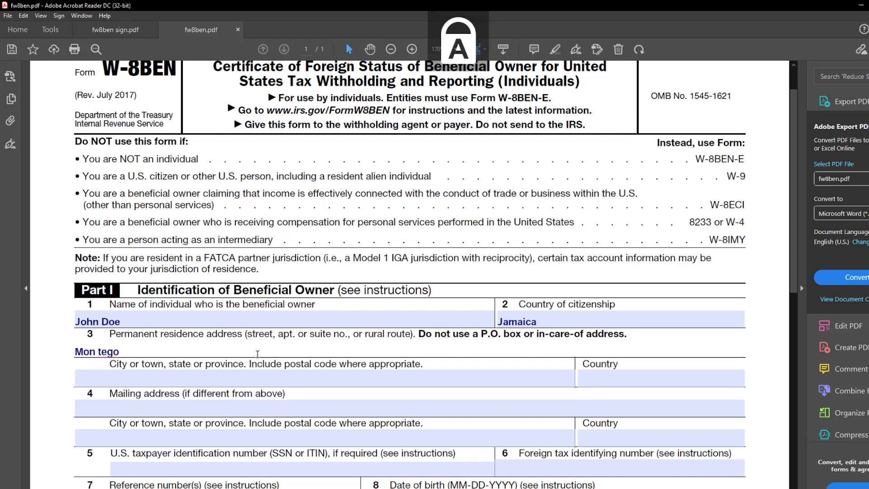
type("H")
key("Caps_Lock")
type("ights")
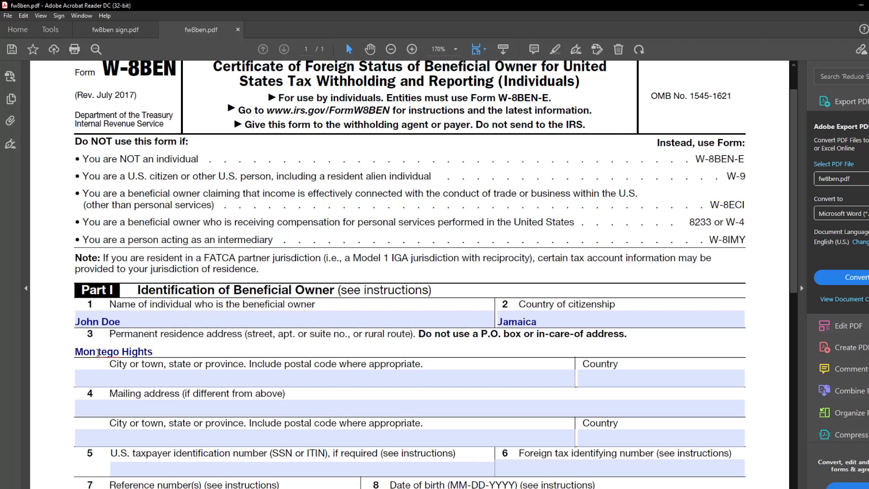
Correct the spelling of the permanent residence address by removing the stray space and adding the missing letter
left_click(99, 352)
key("BackSpace")
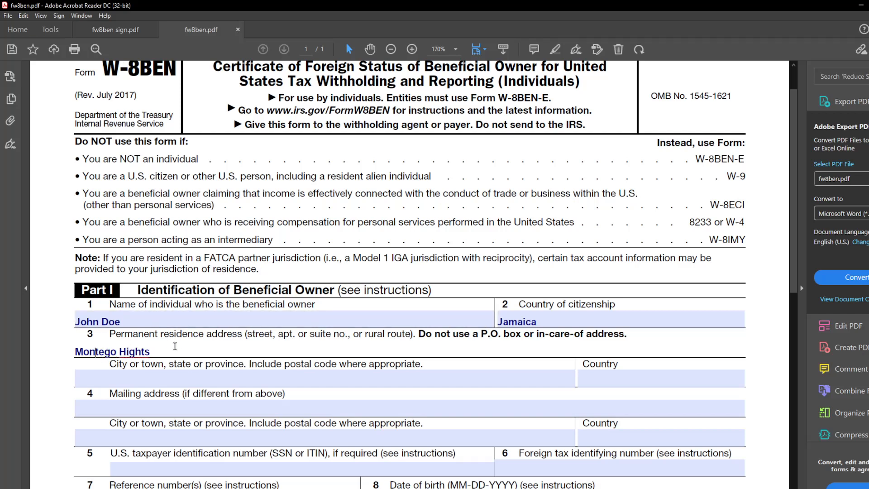
left_click(176, 354)
left_click(127, 353)
type("e")
left_click(196, 352)
Enter the post office and parish in the city, state or province field of the permanent residence address
scroll(246, 349, "down", 1)
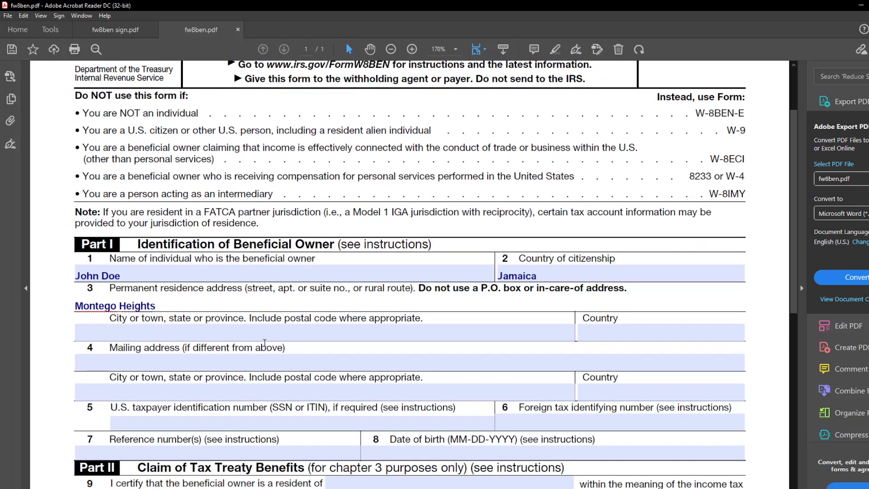
left_click(208, 337)
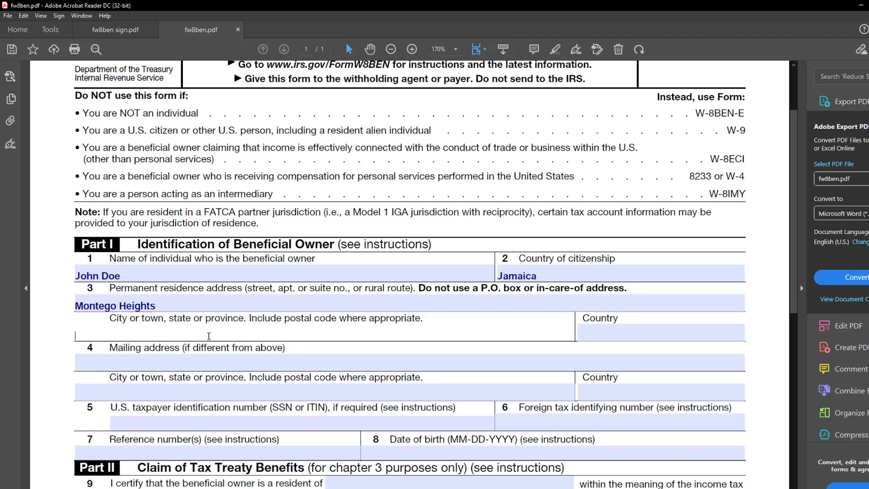
key("Caps_Lock")
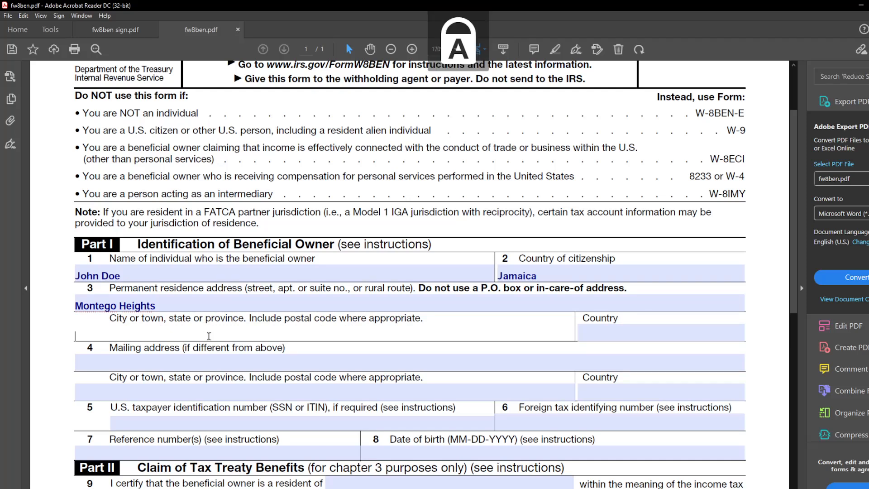
type("M")
key("Caps_Lock")
type("ontrgo")
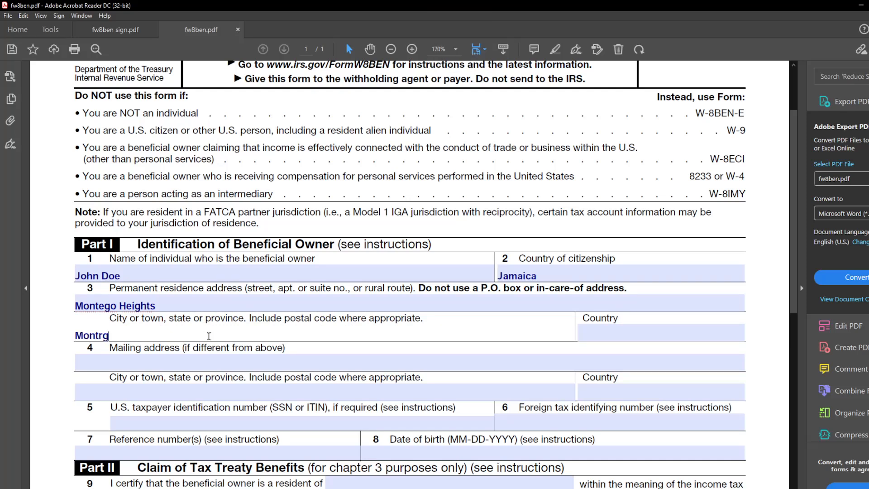
key("BackSpace")
key("BackSpace")
key("BackSpace")
type("ego P")
key("Caps_Lock")
type(".O,")
key("Caps_Lock")
type("St")
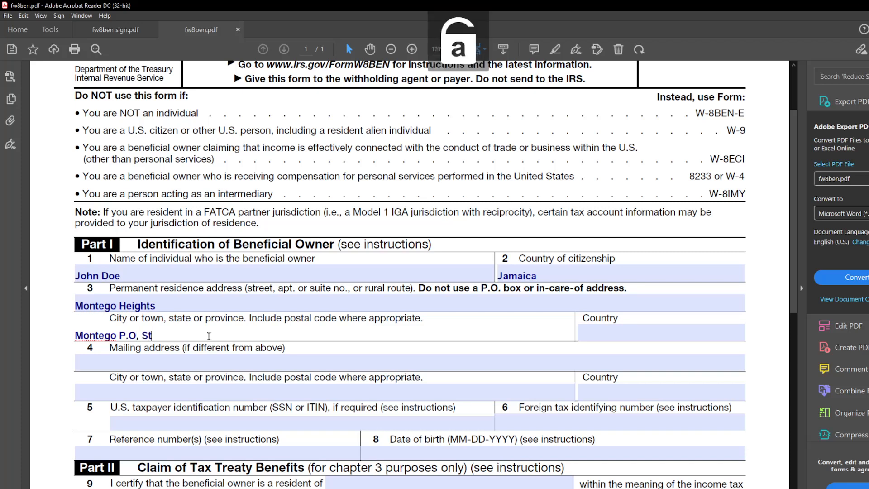
key("Caps_Lock")
type("J")
key("Caps_Lock")
type("ames")
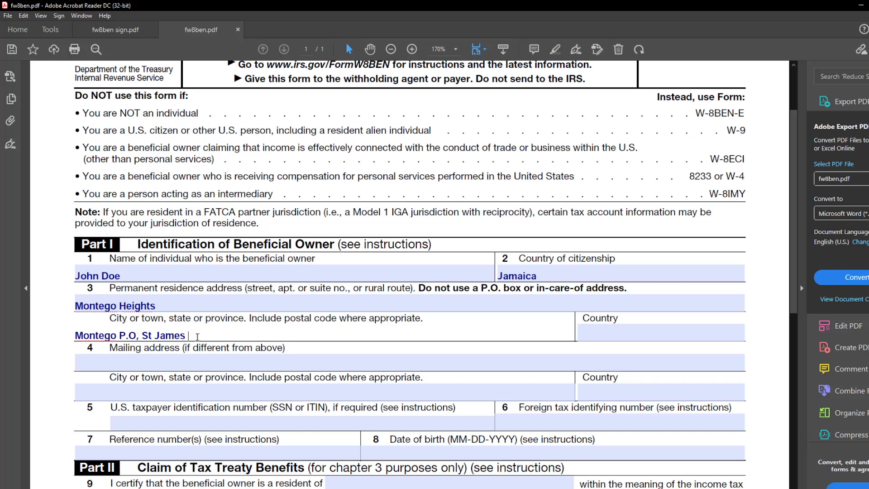
Switch to the browser and look over the Saint James, Jamaica postal code list on World Postal Code
left_click_drag(282, 319, 360, 320)
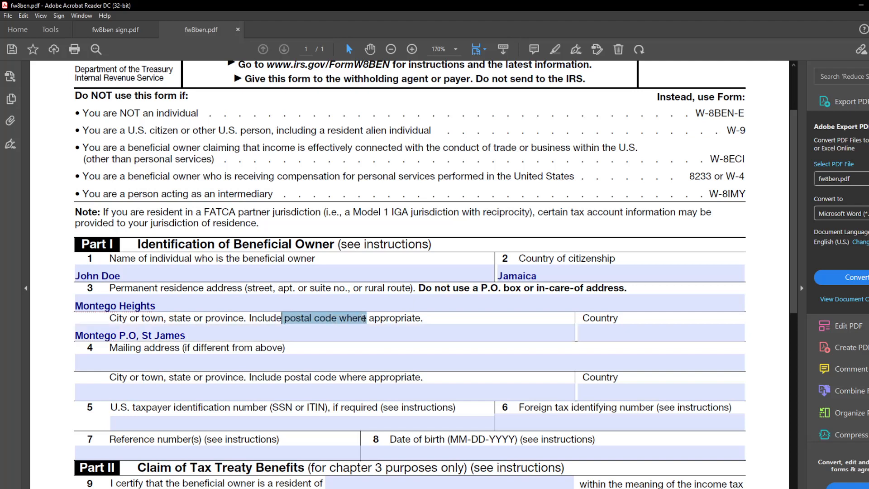
left_click(205, 335)
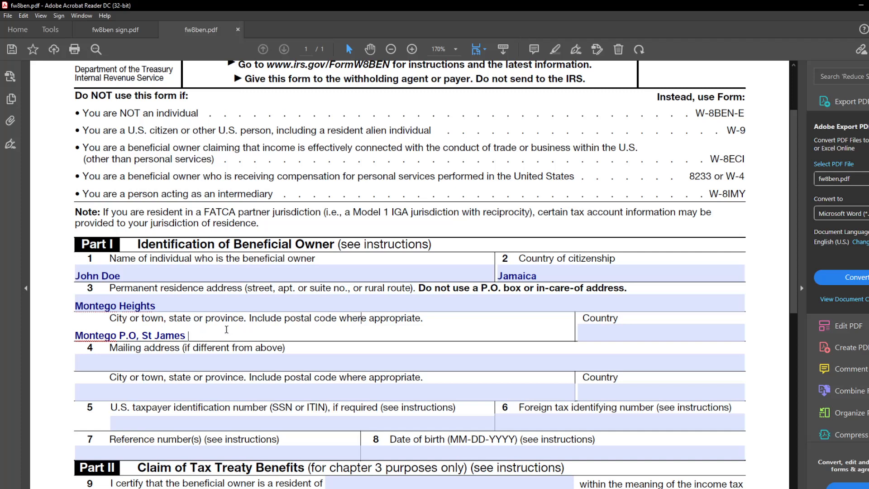
key("alt+Tab")
key("alt+Tab")
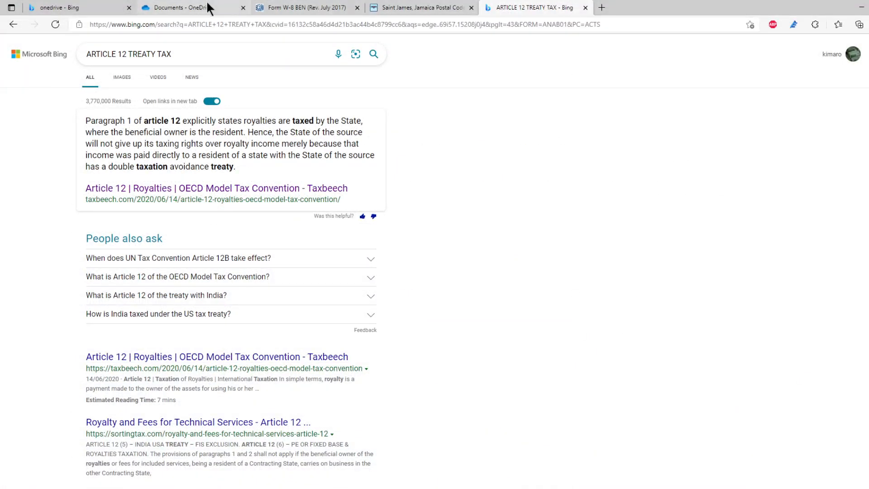
left_click(308, 7)
left_click(450, 8)
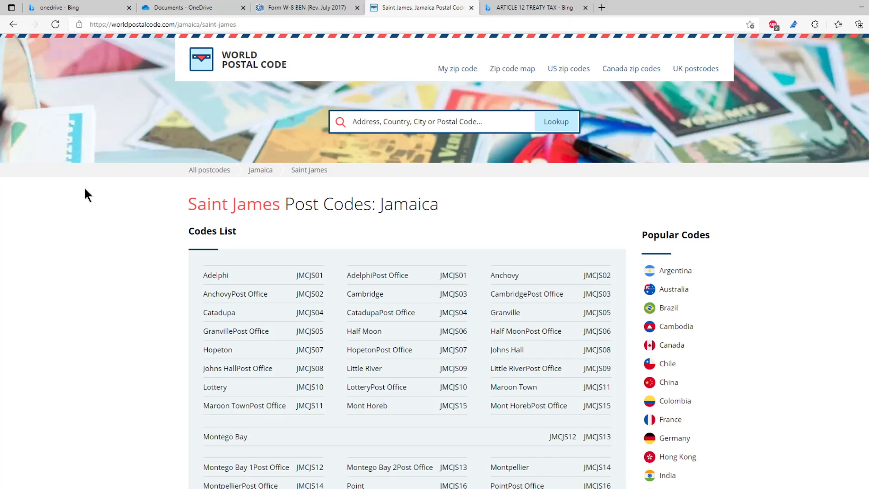
scroll(133, 195, "down", 5)
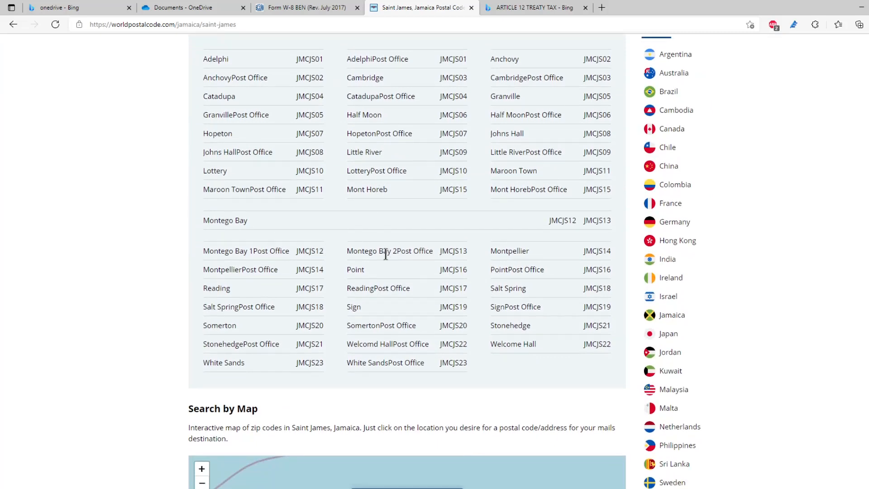
scroll(361, 233, "up", 3)
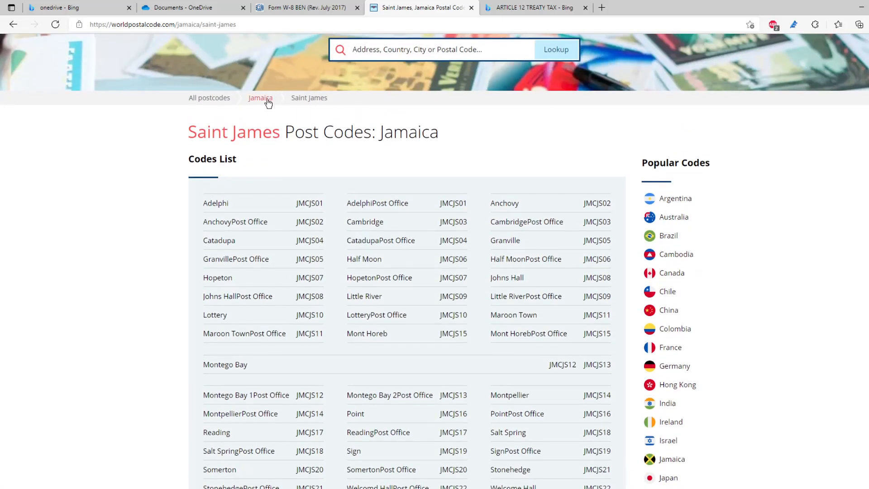
Go through the Jamaica regions to Saint James and select the first Montego Bay post office's postal code
left_click(265, 98)
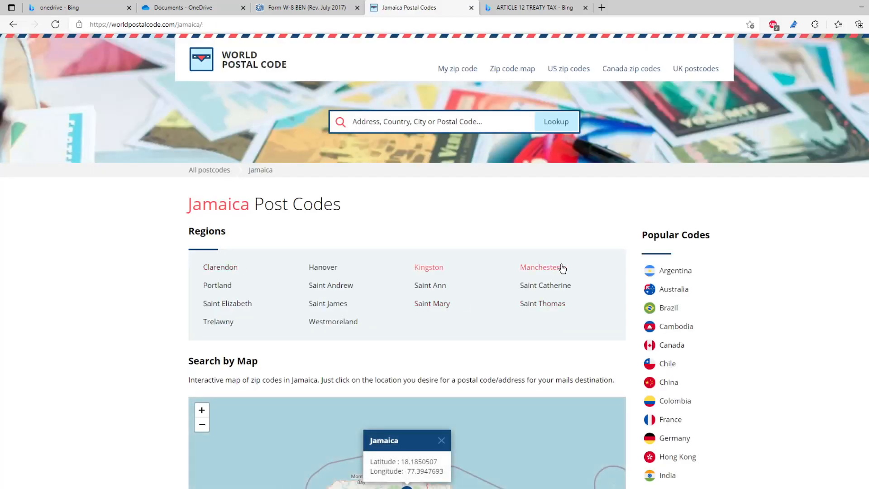
scroll(509, 331, "down", 2)
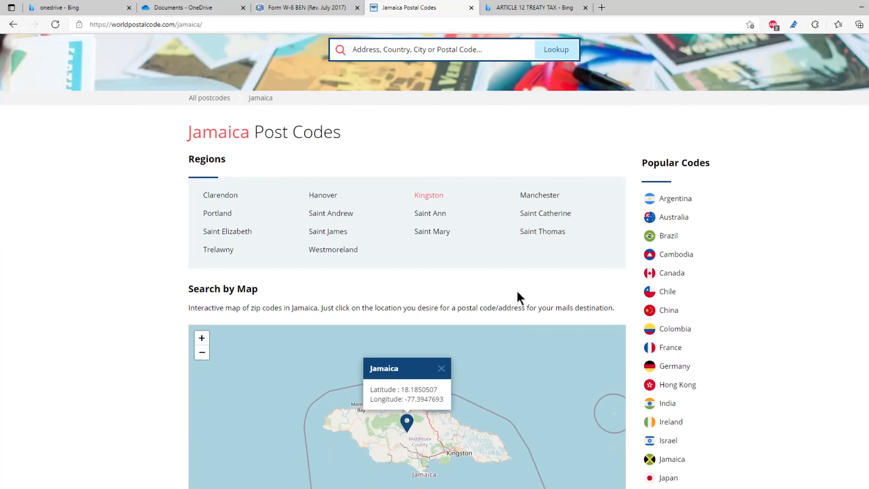
left_click(327, 232)
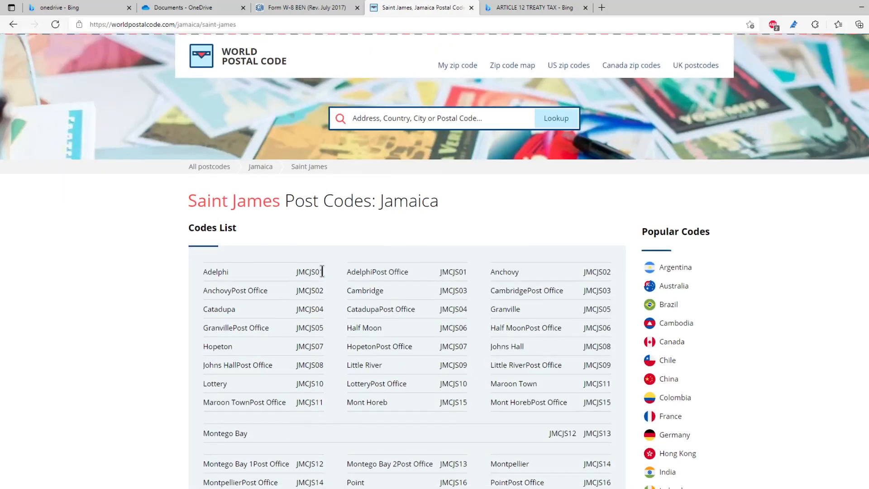
scroll(322, 272, "down", 3)
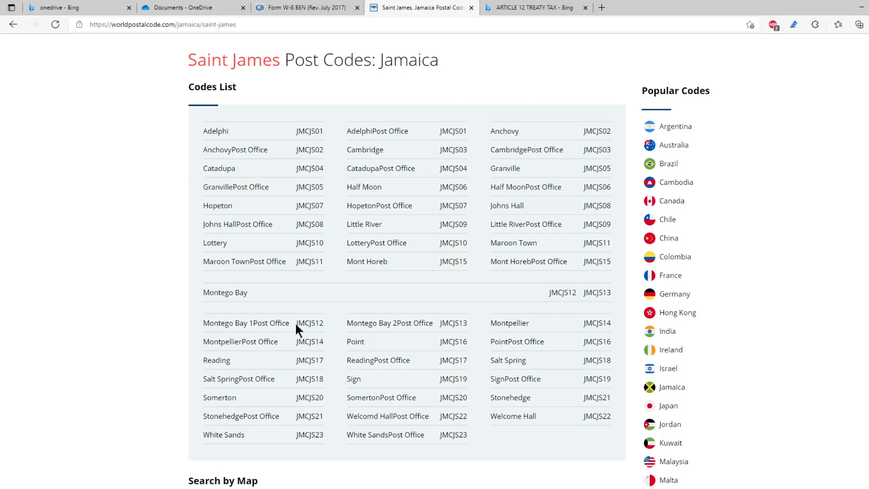
left_click_drag(297, 322, 320, 320)
Switch back to fw8ben.pdf in Acrobat Reader and add the selected postal code at the end of the permanent address's city field
key("alt+Tab")
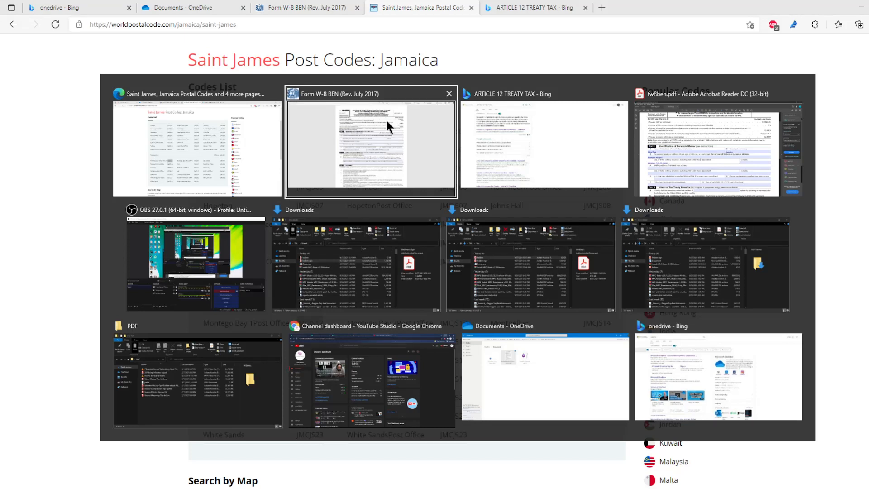
key("alt+Tab")
key("alt+Tab")
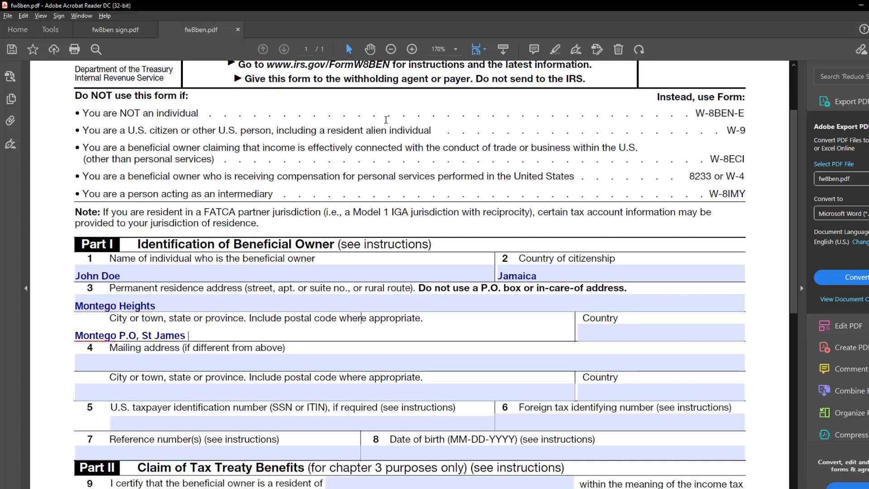
left_click(242, 336)
type("JMCJS12")
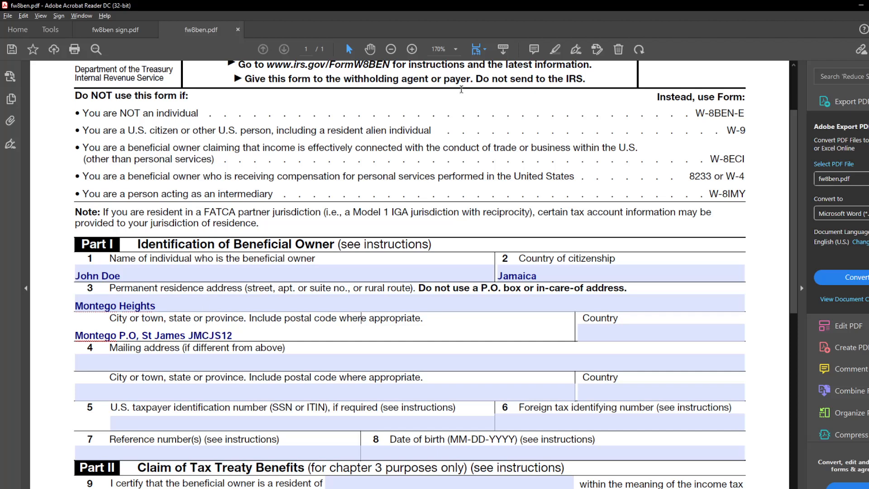
Copy the matching post office's full name from the browser's postal code list and replace the abbreviated one in the form's city field
key("alt+Tab")
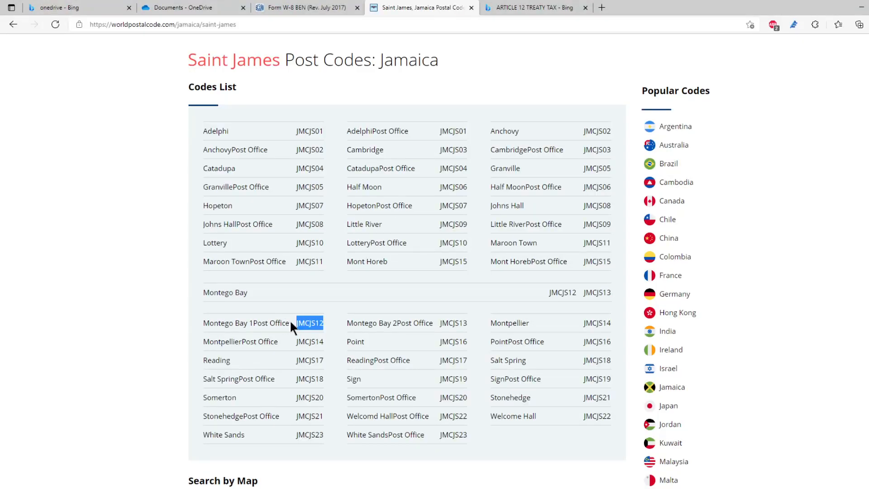
left_click_drag(289, 323, 196, 335)
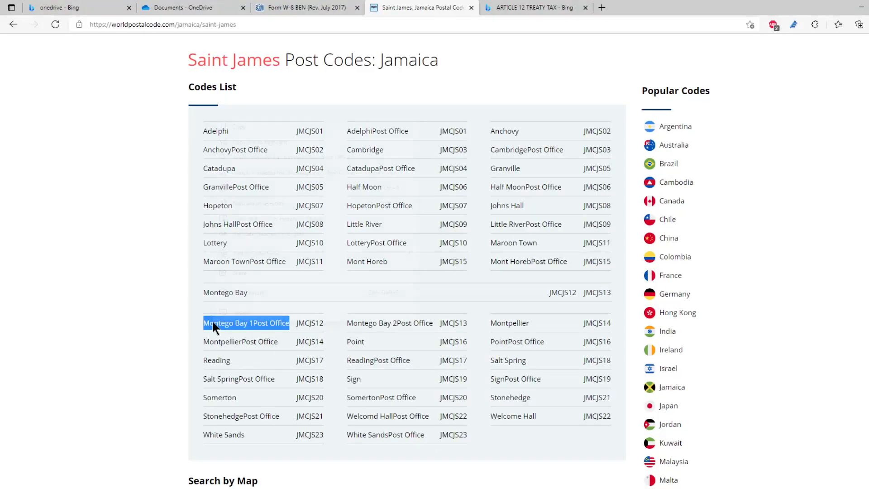
right_click(213, 322)
left_click(250, 125)
key("alt+Tab")
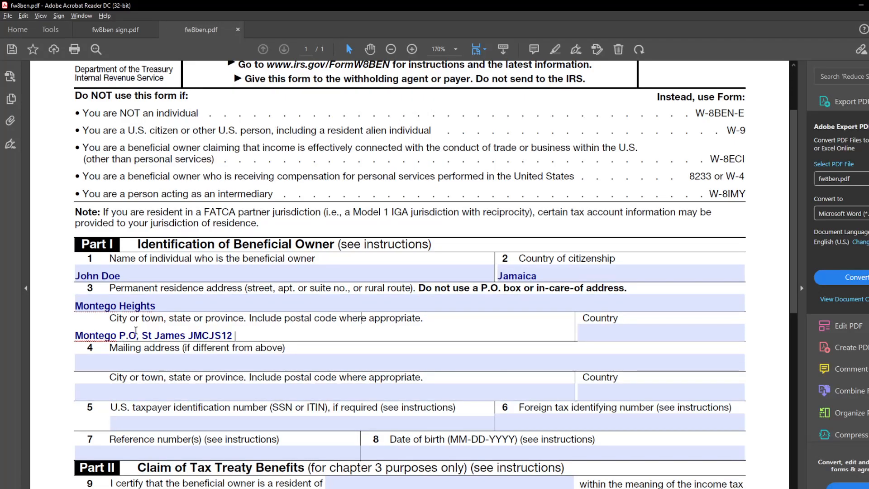
left_click_drag(136, 332, 61, 341)
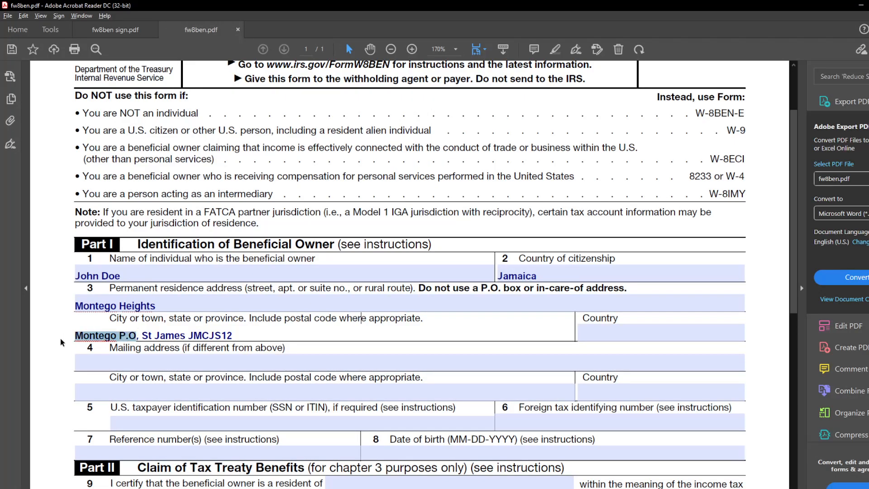
key("ctrl+v")
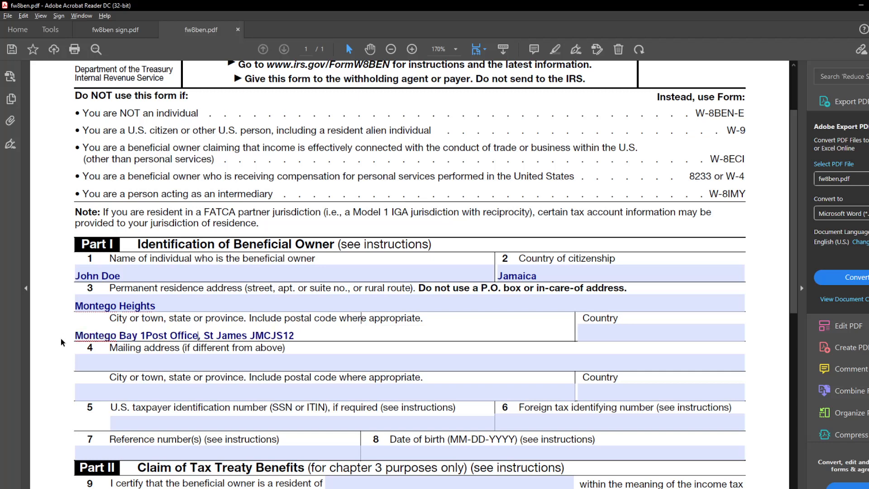
Enter Jamaica as the country of the permanent residence address
left_click(604, 335)
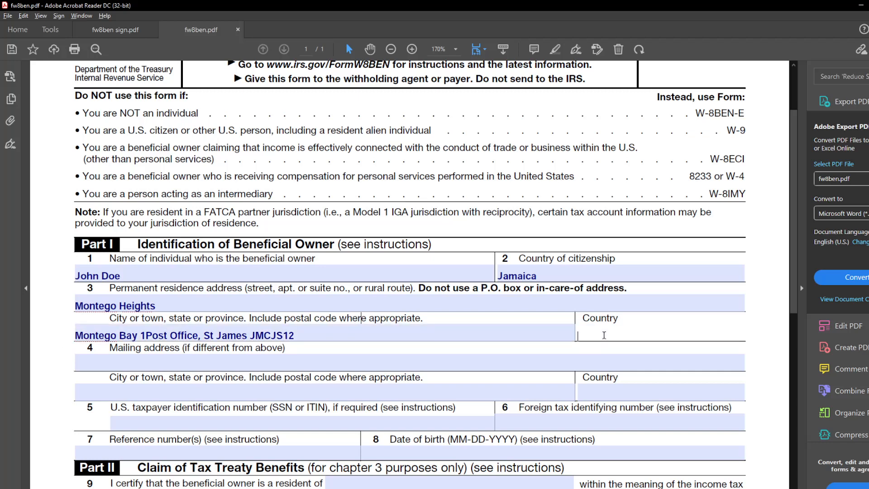
type("Jamaica")
left_click(264, 368)
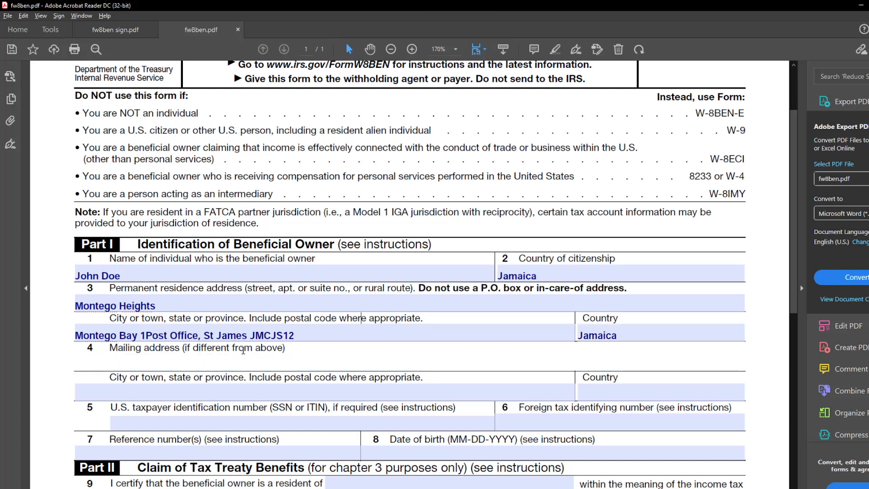
left_click(251, 337)
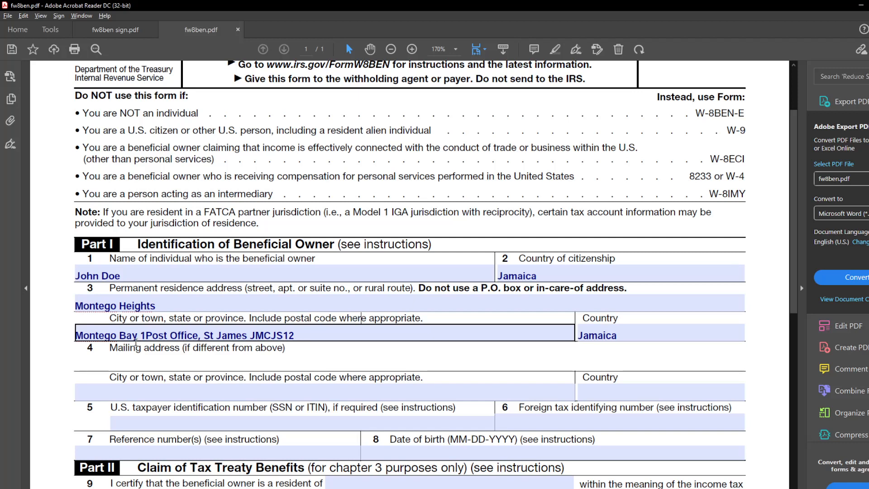
left_click(209, 353)
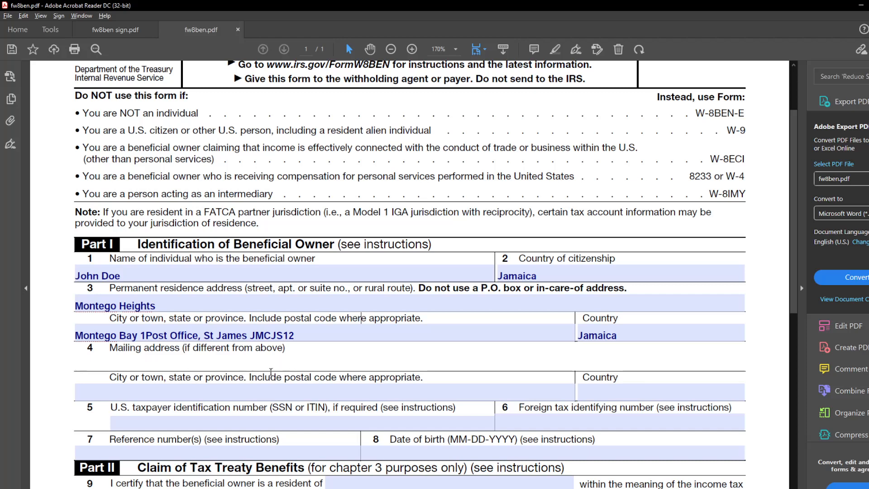
left_click(214, 344)
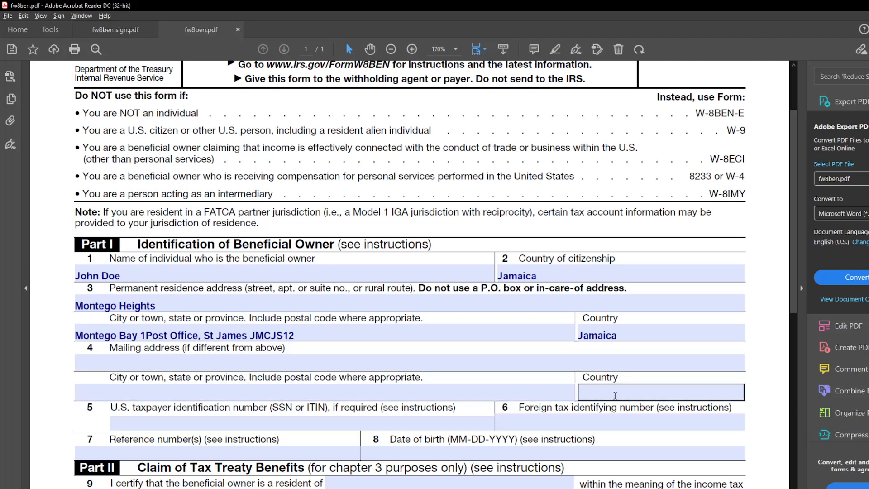
Enter Jamaica as the country of the mailing address on line 4
left_click(598, 398)
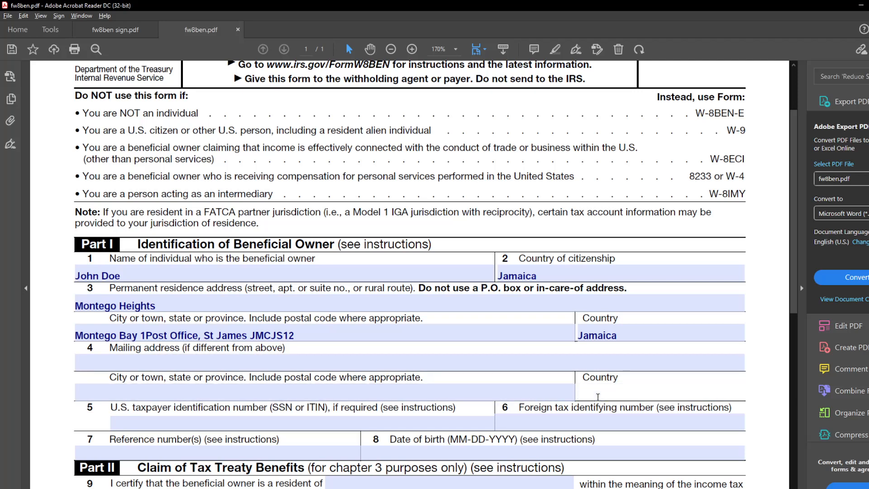
key("Caps_Lock")
type("J")
key("Caps_Lock")
type("ama")
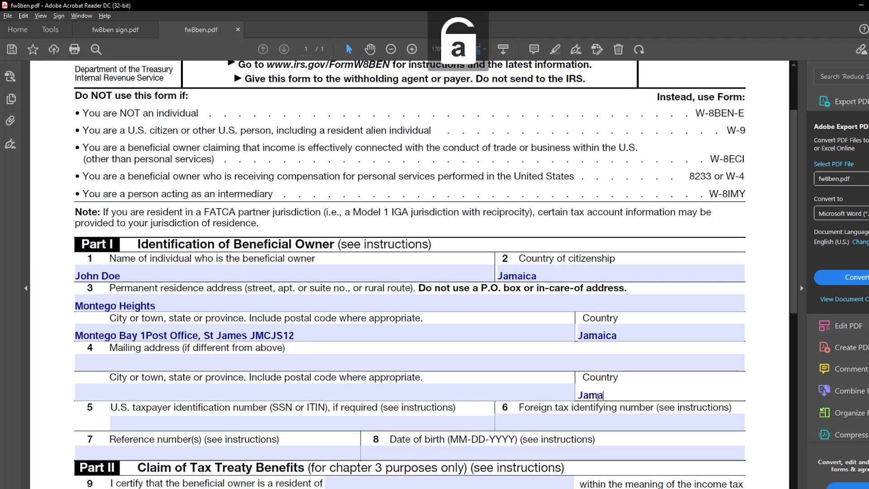
type("ica")
key("Return")
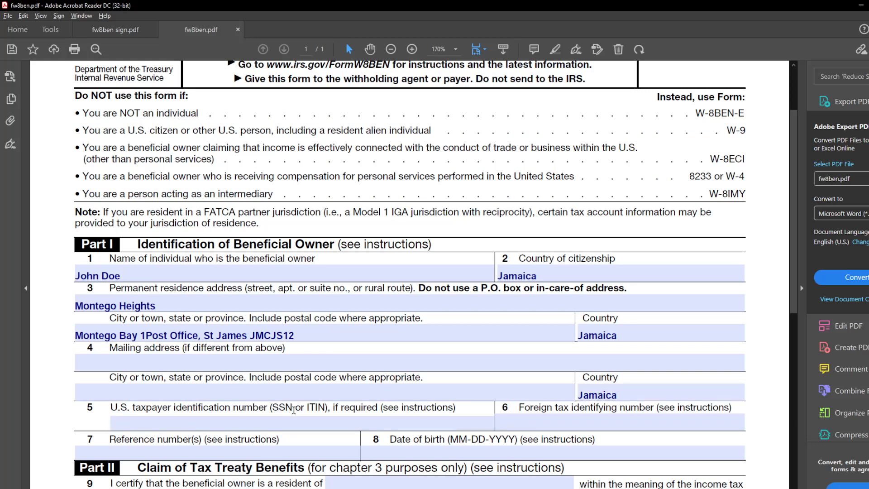
Fill in the beneficial owner's foreign tax identifying number on line 6, in three hyphen-separated groups
scroll(326, 412, "down", 3)
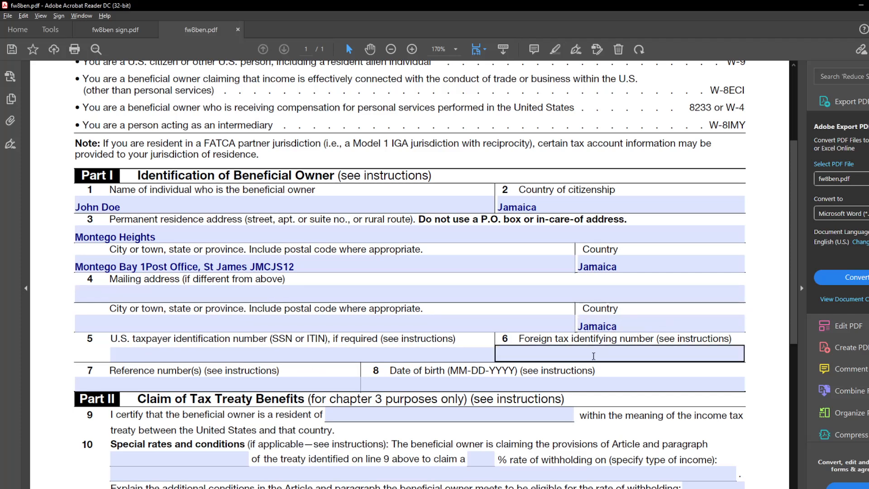
left_click(575, 356)
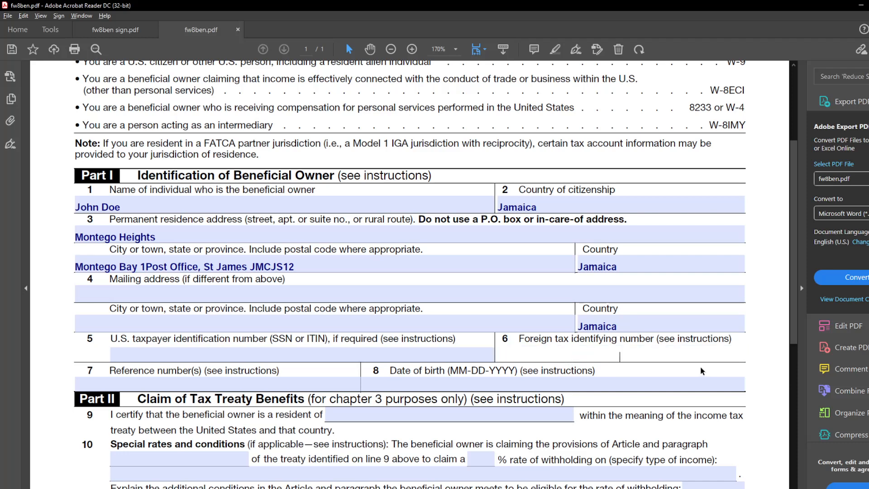
type("123-456-789")
left_click_drag(589, 356, 672, 353)
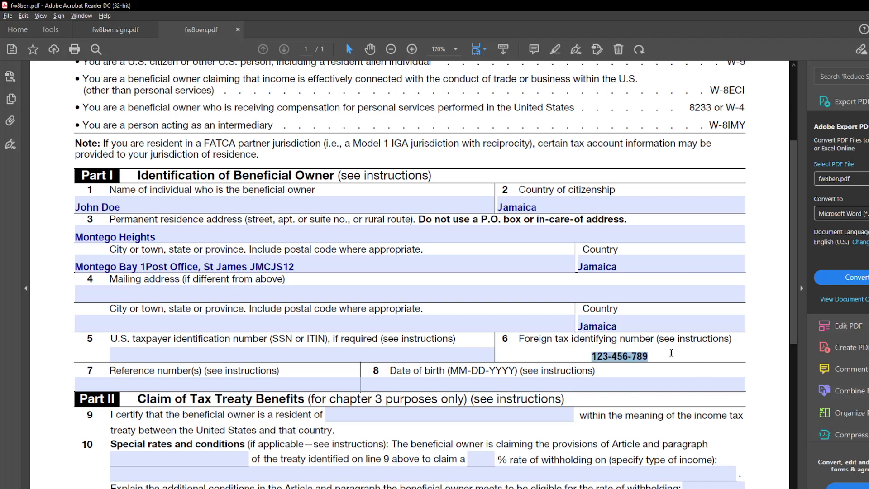
Fill in the beneficial owner's date of birth on line 8 in MM-DD-YYYY format
left_click(454, 384)
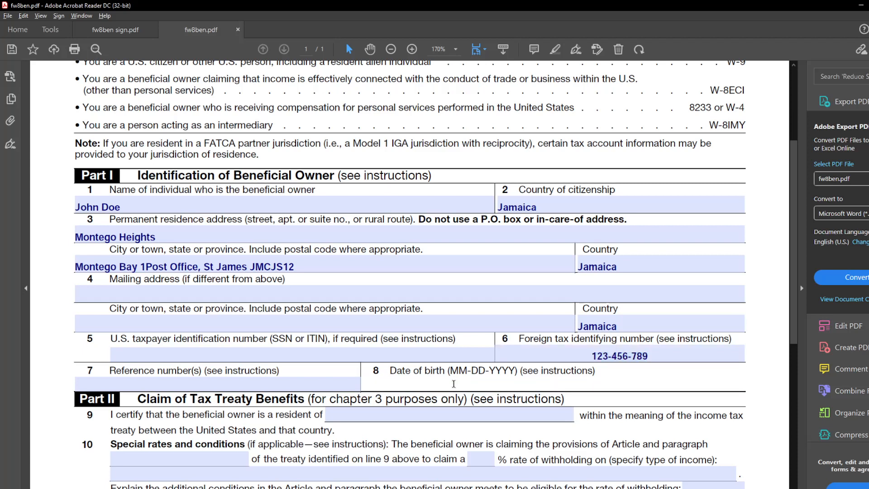
type("08-04-")
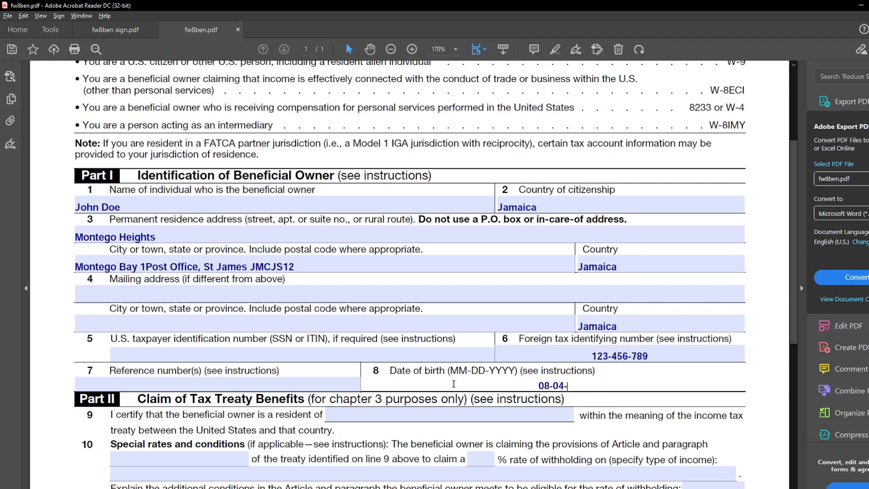
type("962")
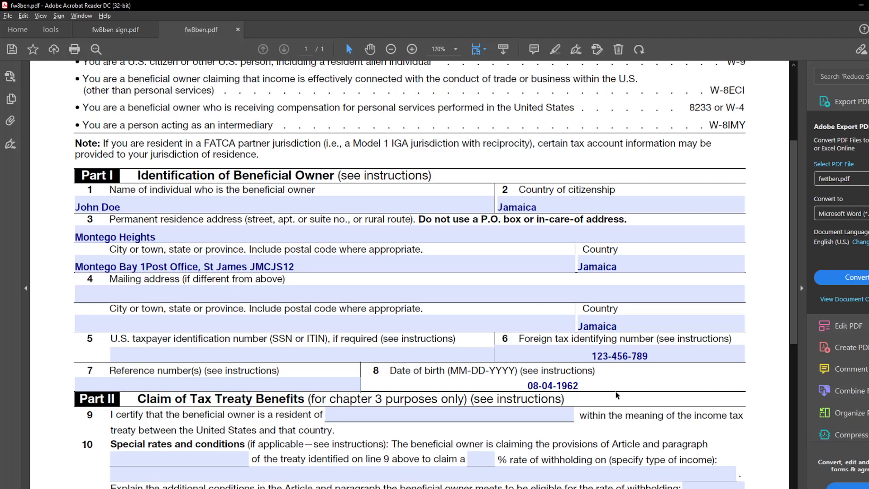
Enter Jamaica as the beneficial owner's treaty country of residence on line 9 of Part II
scroll(616, 395, "down", 1)
scroll(615, 392, "down", 1)
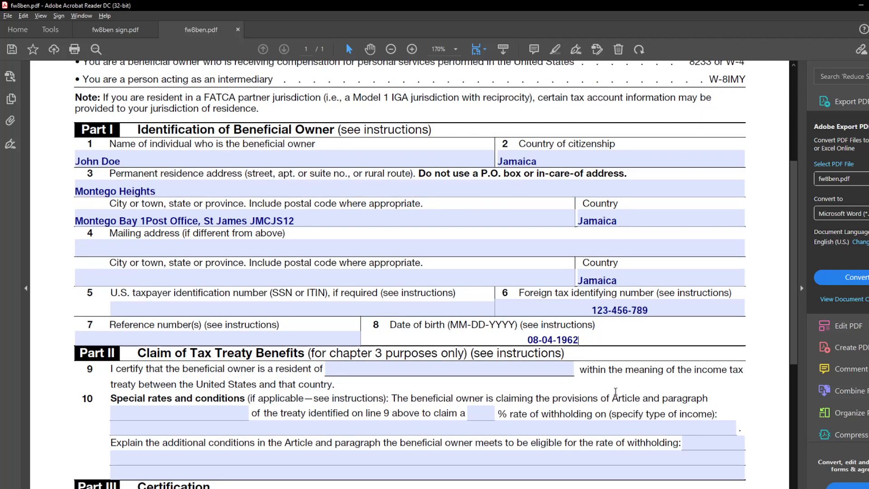
scroll(616, 392, "down", 1)
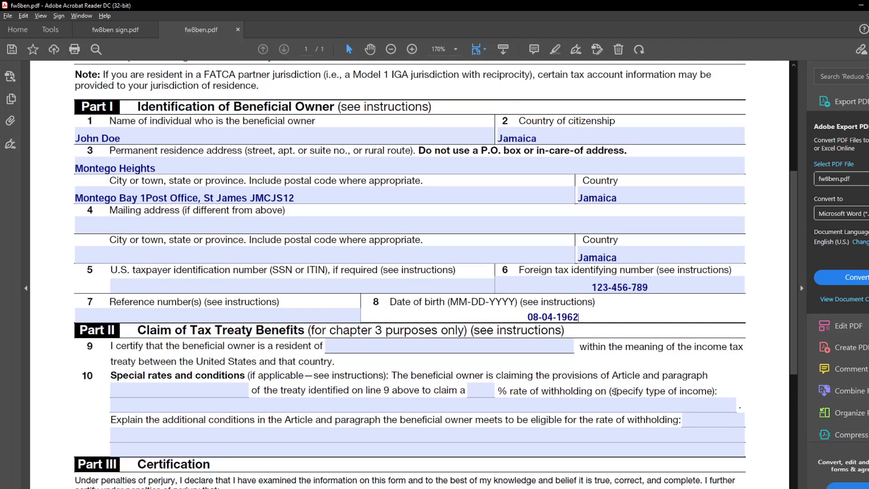
scroll(616, 392, "down", 1)
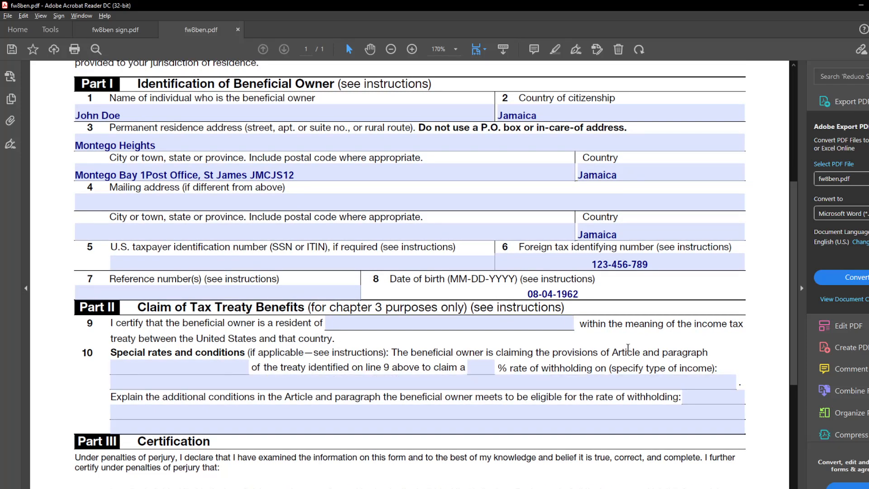
left_click(427, 322)
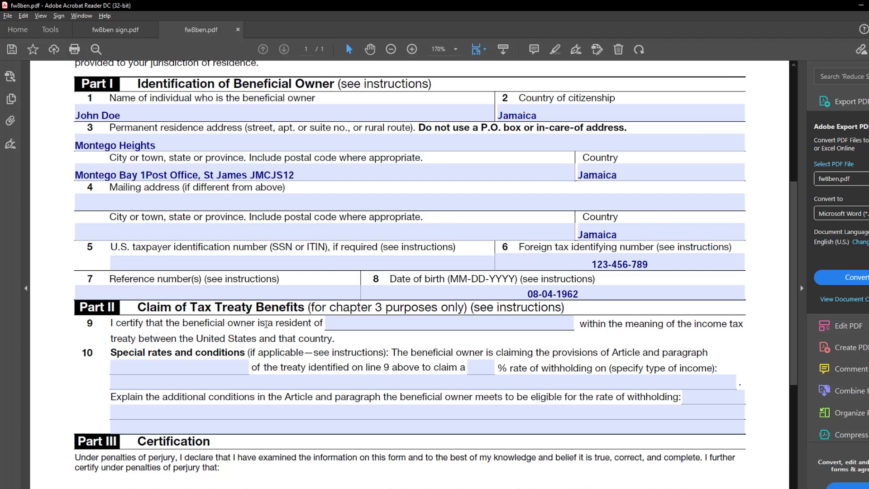
left_click(369, 327)
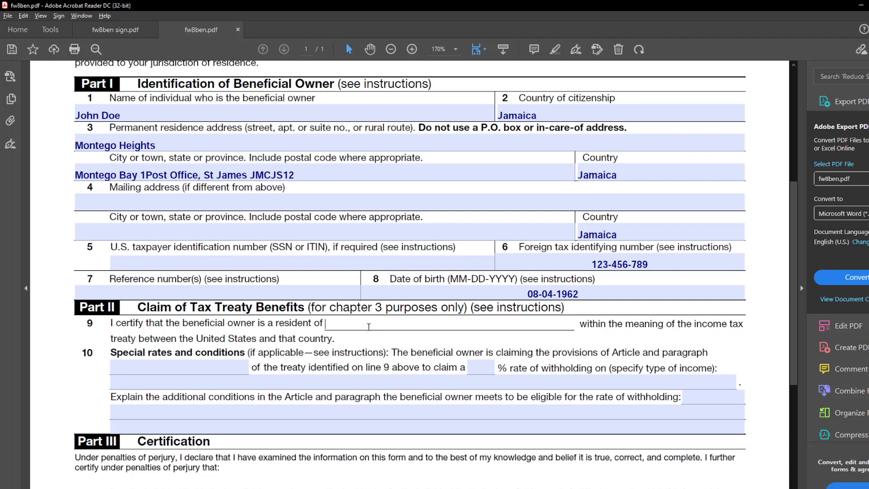
type("Jamaica")
scroll(385, 340, "down", 1)
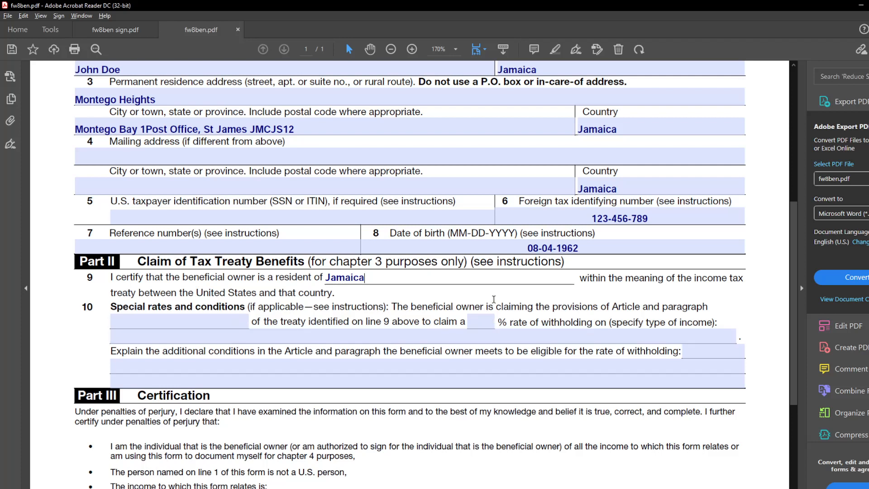
left_click(408, 300)
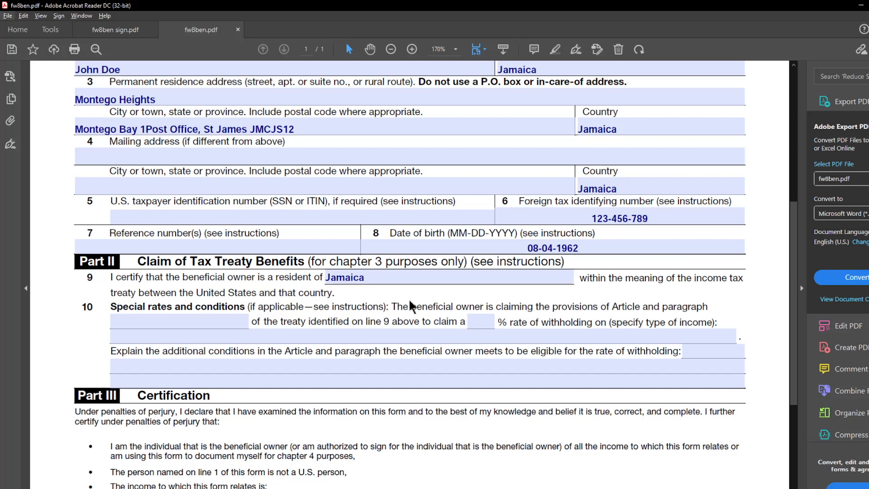
Switch to the browser and open the United States - Jamaica Income Tax Convention PDF from the ARTICLE 12 TREATY TAX search results
key("alt+Tab")
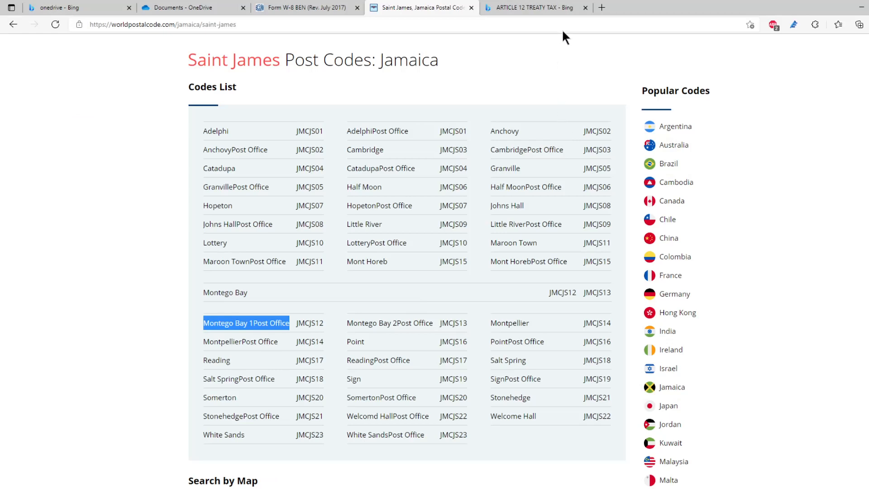
left_click(534, 8)
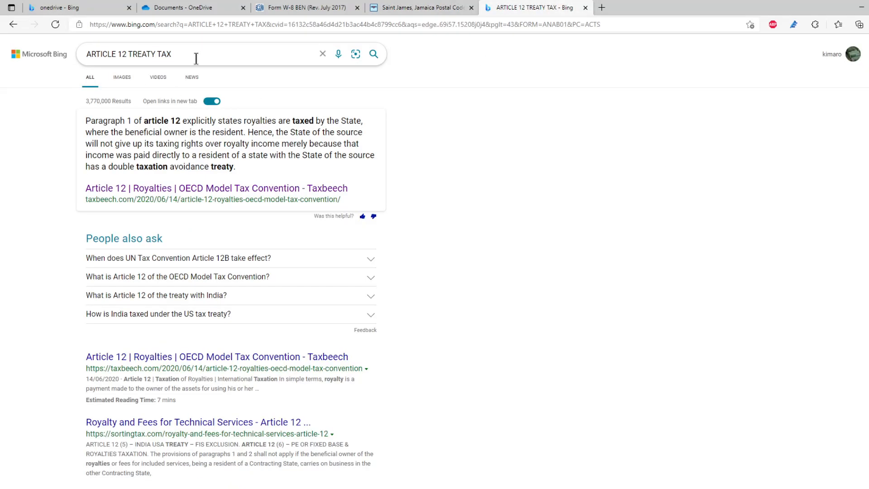
scroll(58, 286, "down", 5)
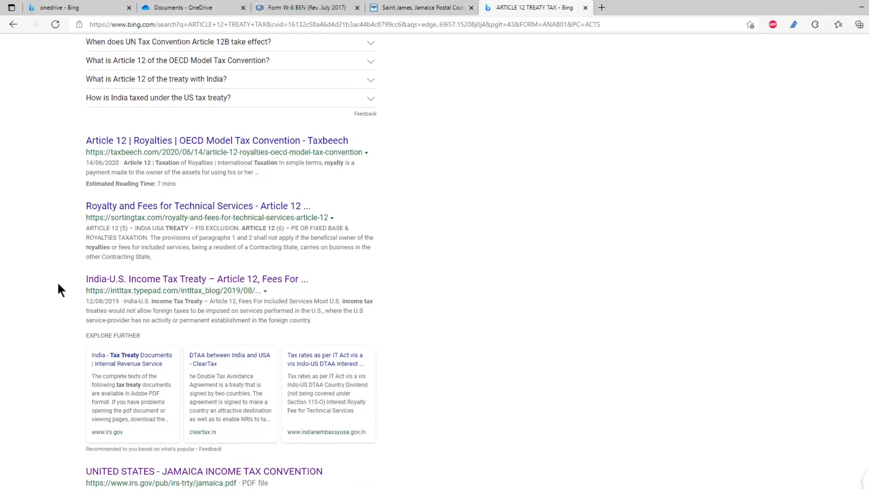
scroll(61, 290, "down", 6)
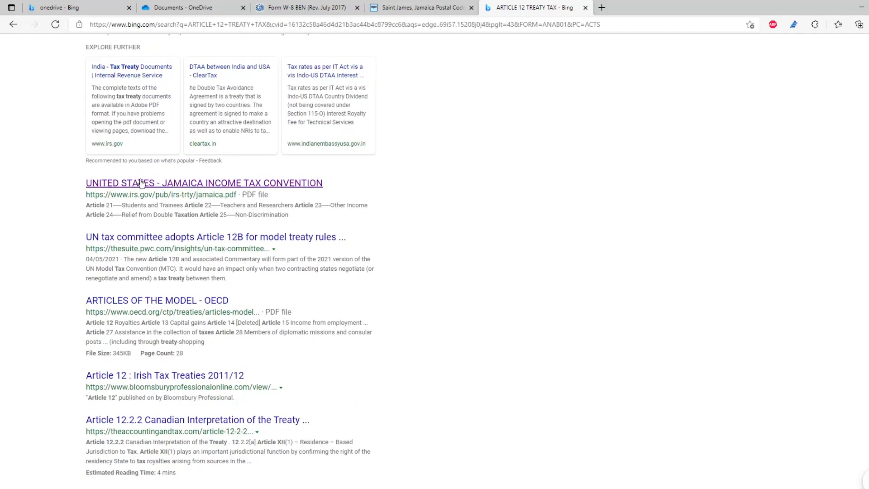
left_click(166, 183)
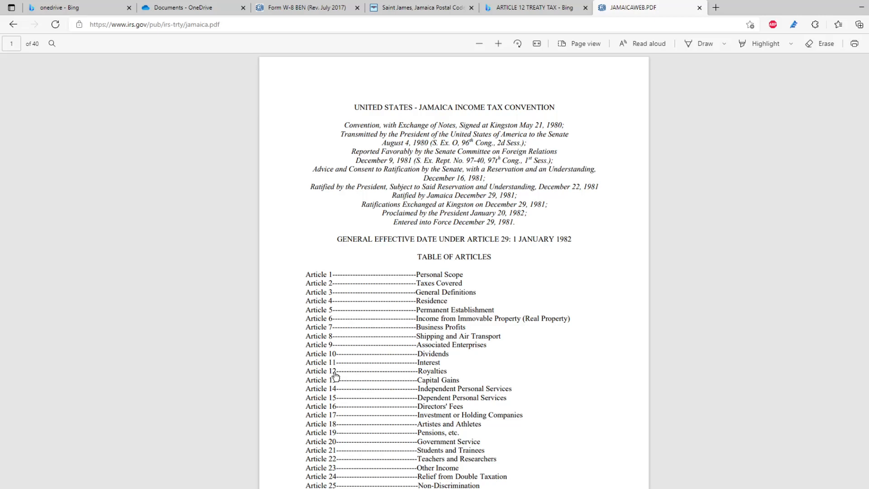
Go to Article 12, Royalties, in the convention and examine its paragraphs for the maximum tax rate and the definition of royalties
left_click(444, 375)
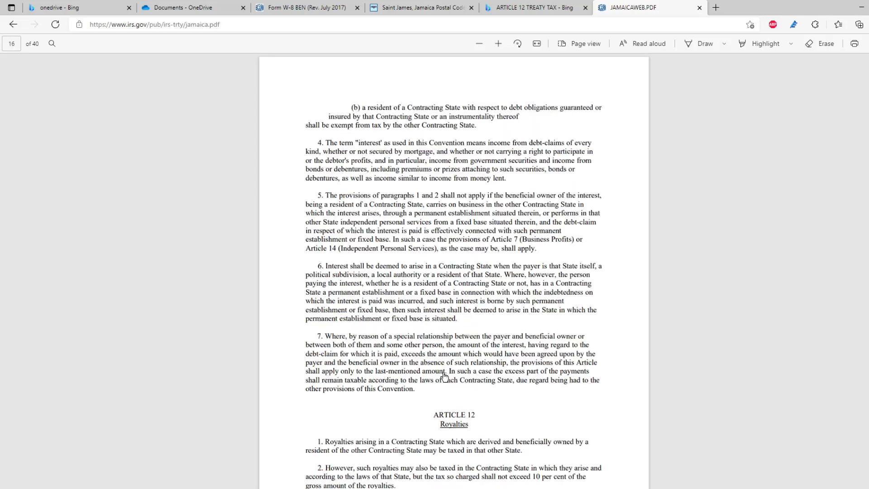
scroll(495, 328, "down", 6)
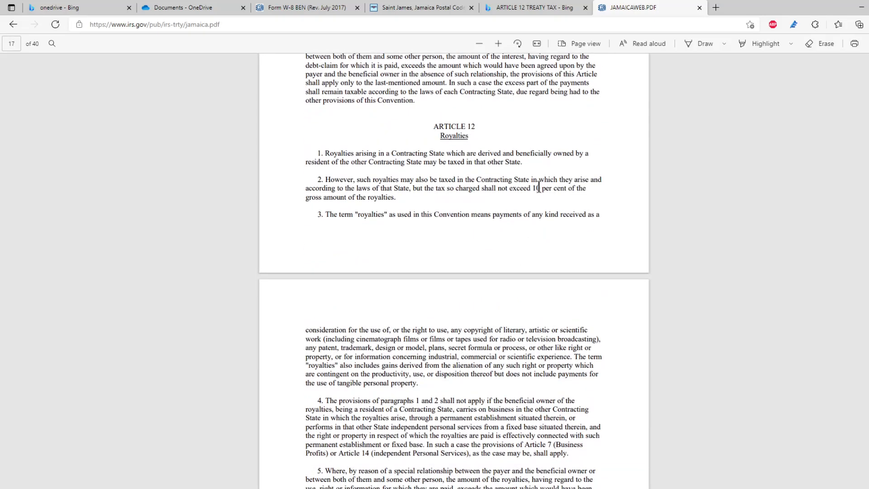
left_click_drag(545, 188, 521, 189)
left_click_drag(497, 188, 558, 189)
left_click(469, 215)
scroll(421, 251, "down", 5)
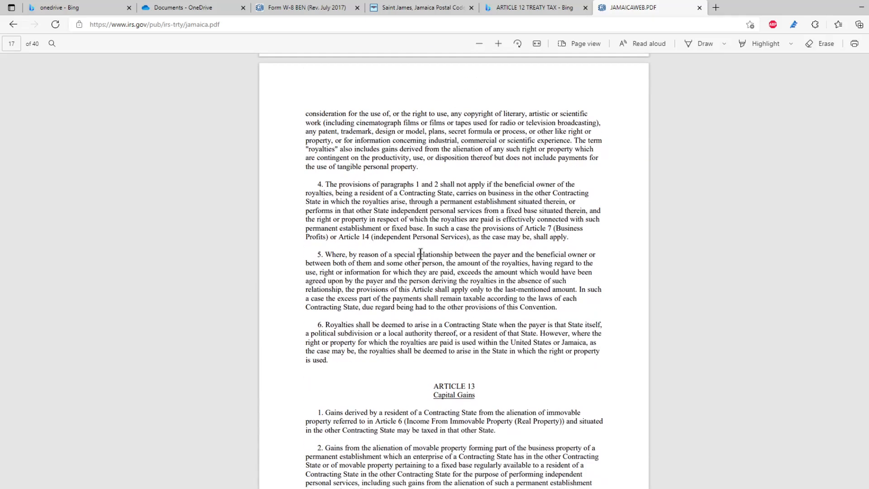
scroll(420, 252, "up", 5)
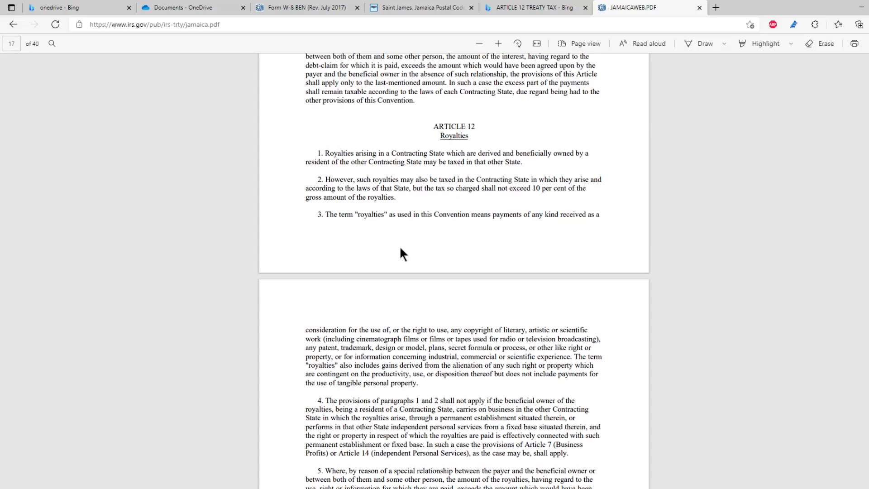
scroll(463, 320, "down", 5)
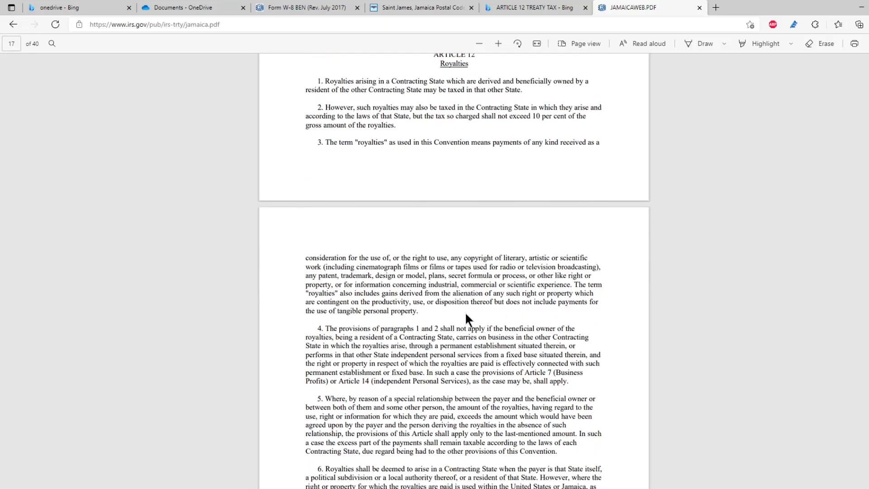
scroll(466, 317, "up", 6)
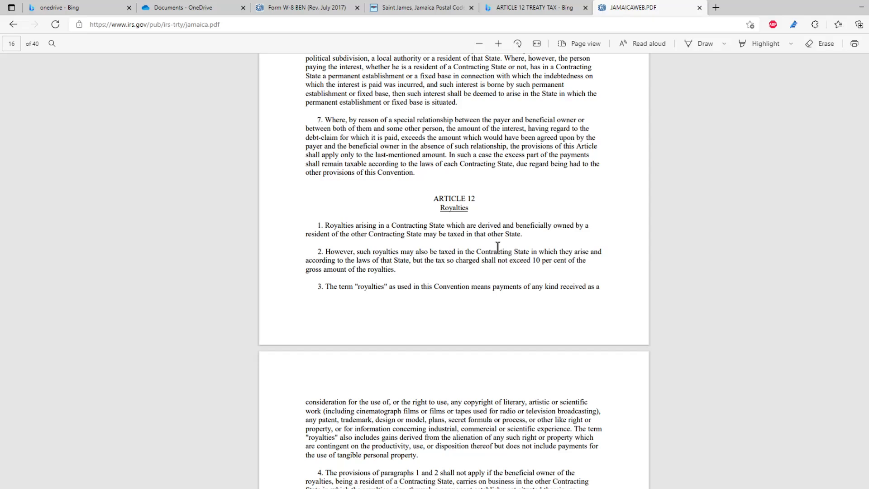
scroll(498, 247, "down", 2)
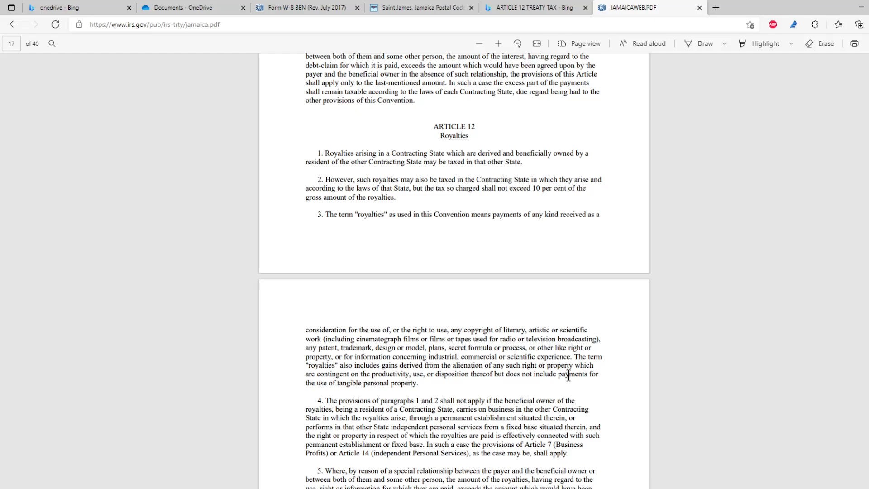
Switch back to the W-8BEN form in Acrobat Reader and enter Article 12 as the claimed treaty provision on line 10
key("alt+Tab")
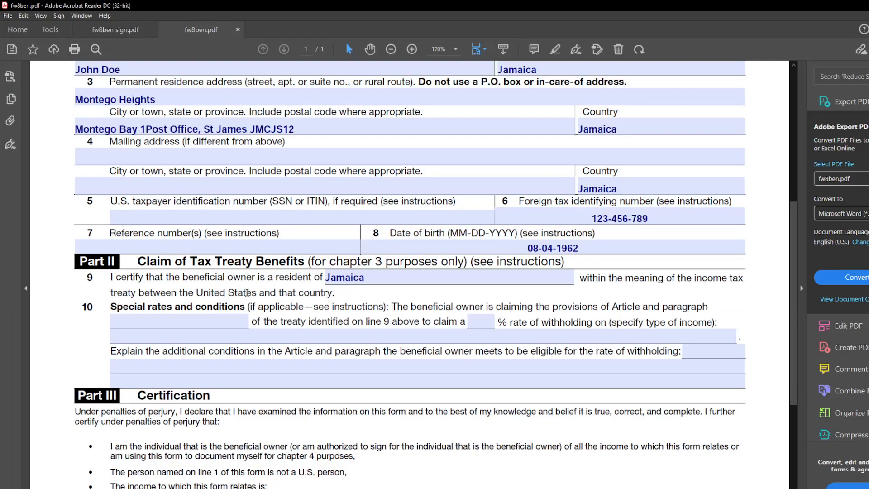
left_click(186, 323)
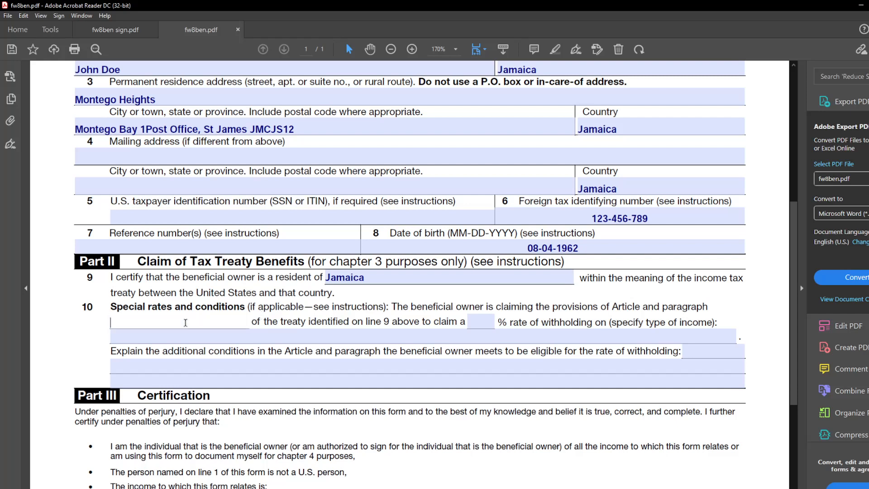
key("Caps_Lock")
type("A")
key("Caps_Lock")
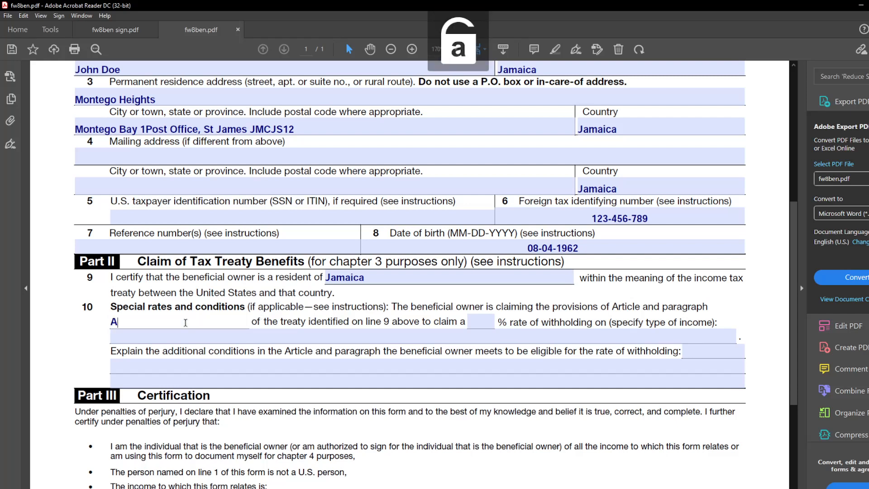
type("rticl")
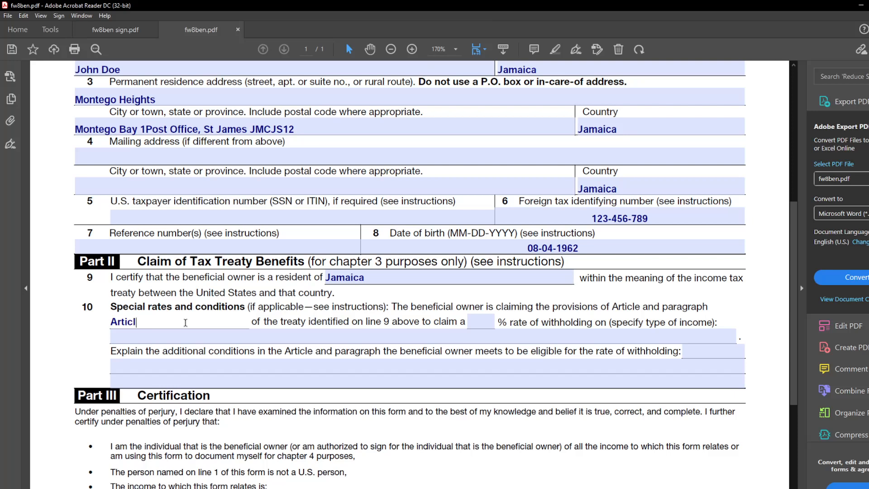
type("e 12")
Set the line 10 withholding rate to 10 % and specify Royalties as the type of income
left_click(486, 326)
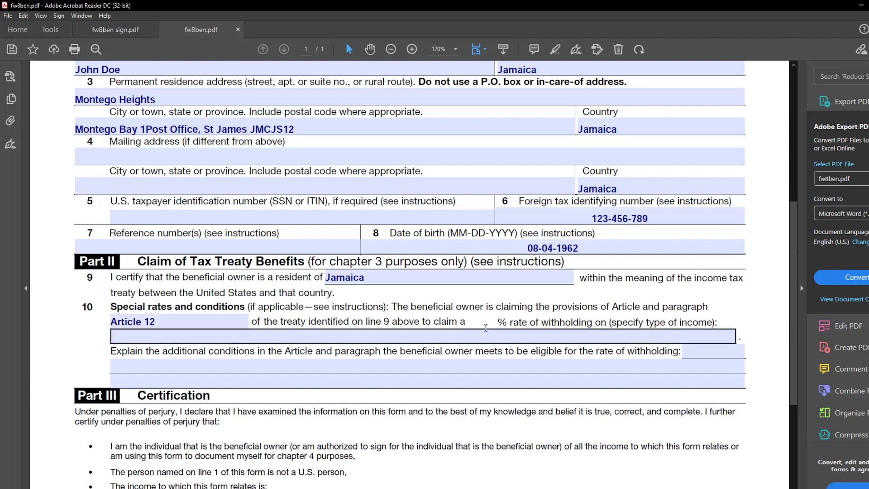
type("10")
left_click(248, 337)
key("Caps_Lock")
type("R")
key("Caps_Lock")
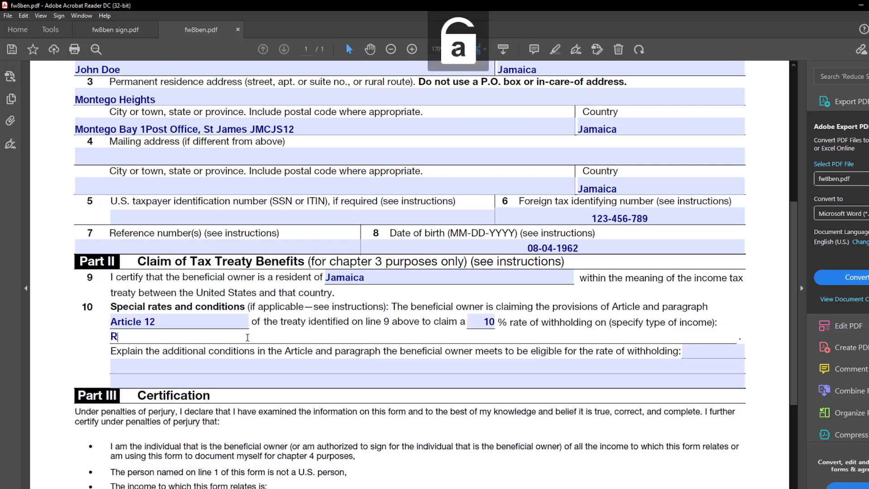
type("oyalti")
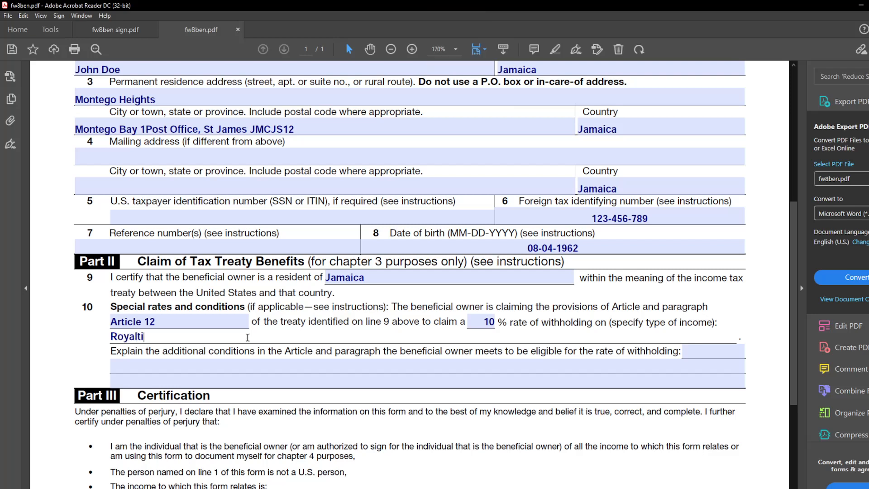
type("es")
Enter "I am a residence of Jamaica that is to collect royalties in the country of United States Of America" as line 10's additional conditions
left_click(205, 362)
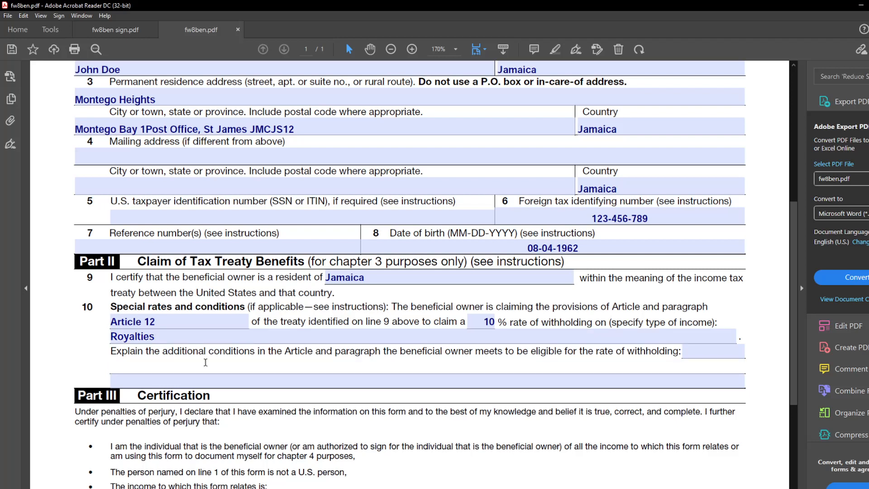
key("Caps_Lock")
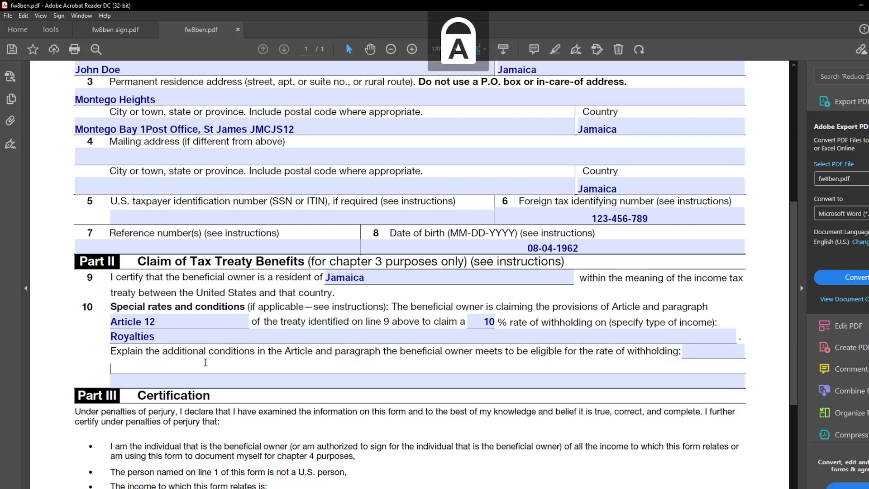
type("I")
key("Caps_Lock")
type("am")
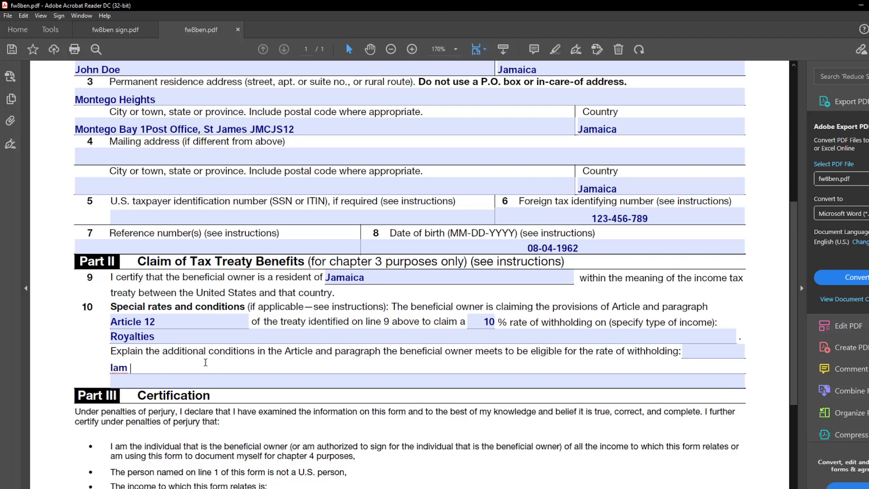
key("BackSpace")
key("BackSpace")
key("BackSpace")
type("am a residence ")
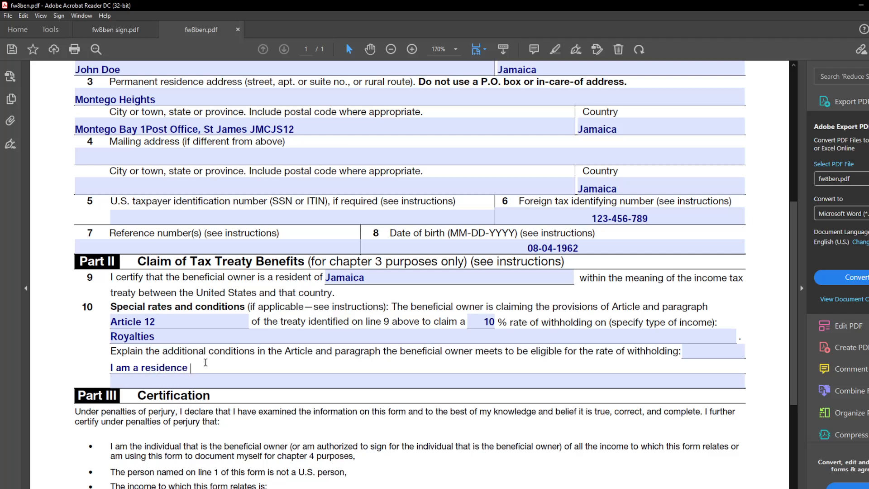
type("of")
key("Caps_Lock")
key("Caps_Lock")
type("Ja")
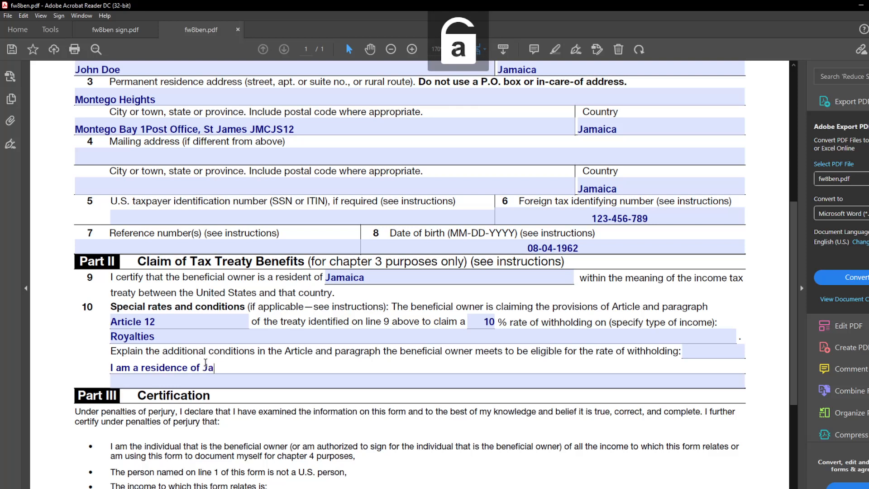
type("maica ")
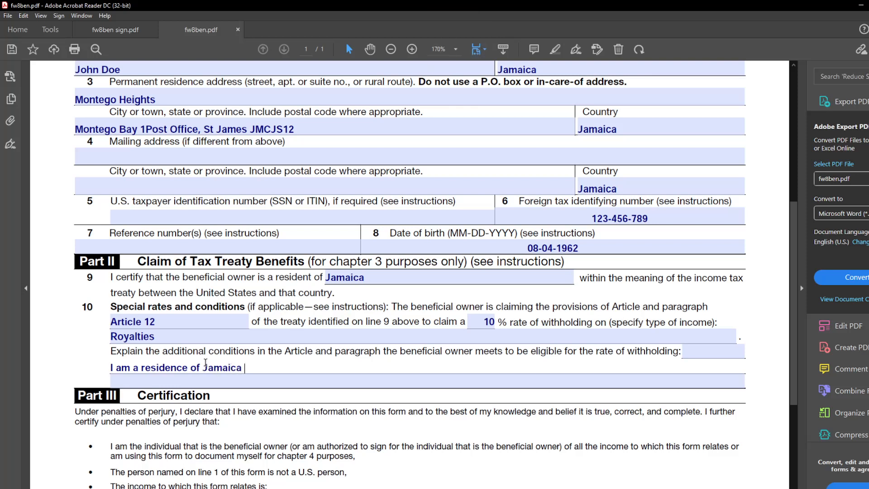
type("that is to collect r")
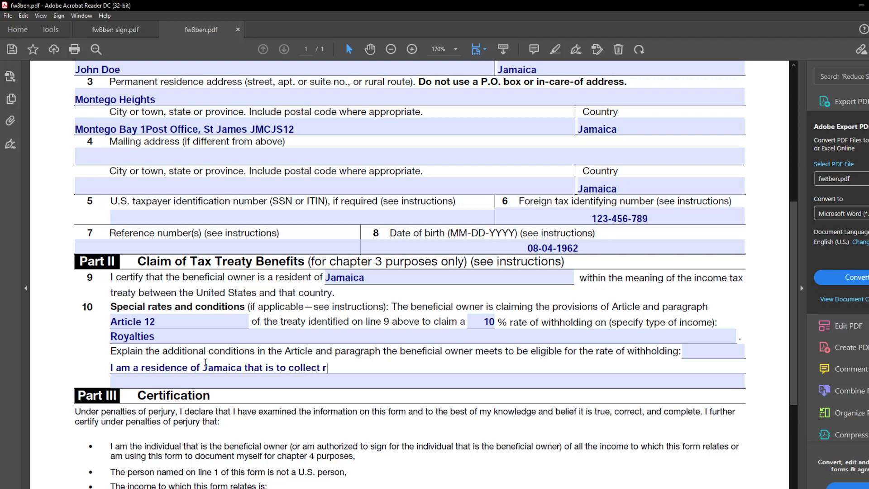
type("oyalties in")
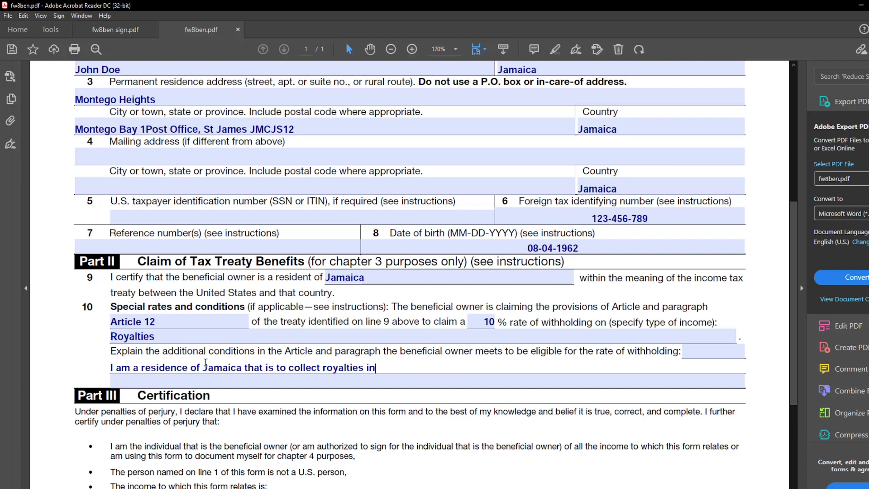
type(" the country of")
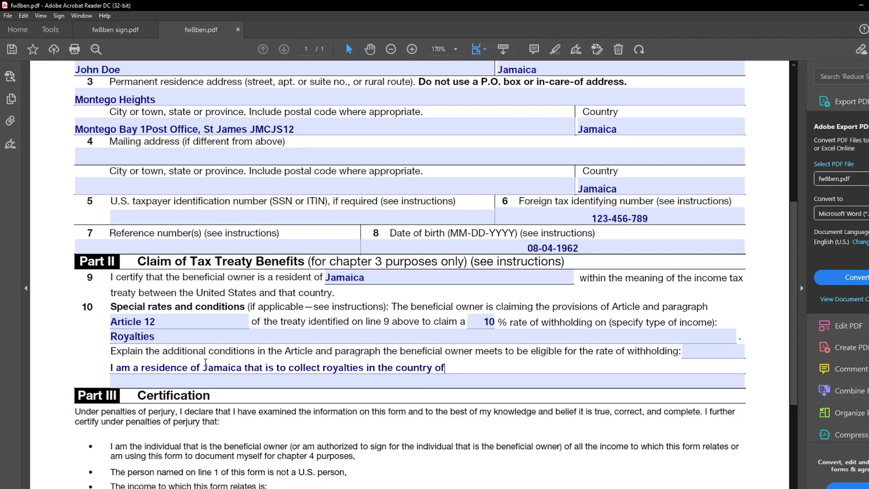
type(" Un")
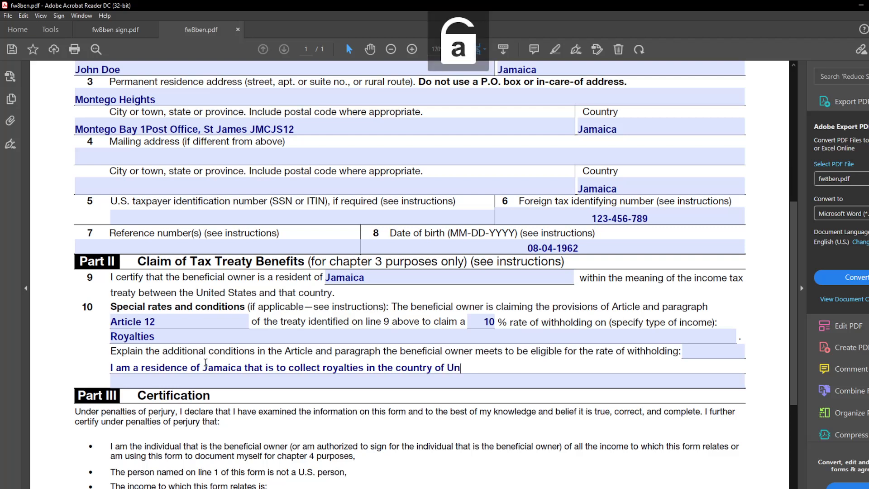
type("ited")
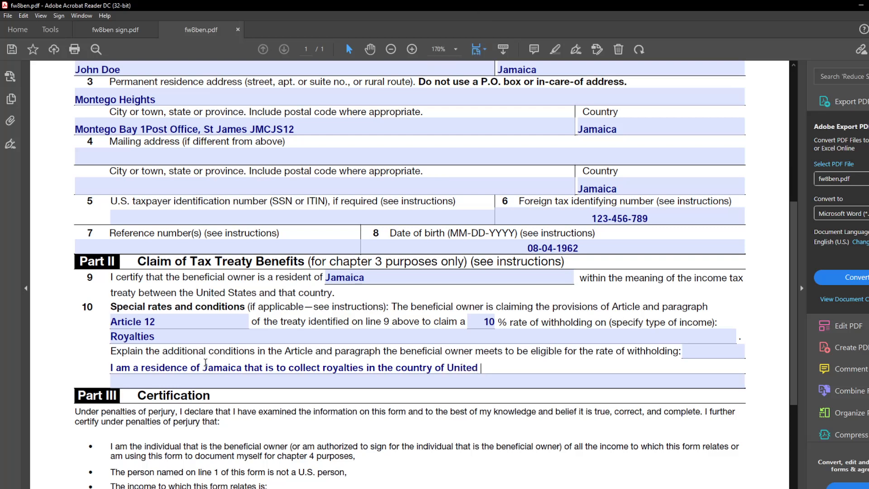
key("Caps_Lock")
type("S")
key("Caps_Lock")
type("tates")
key("Caps_Lock")
type("O")
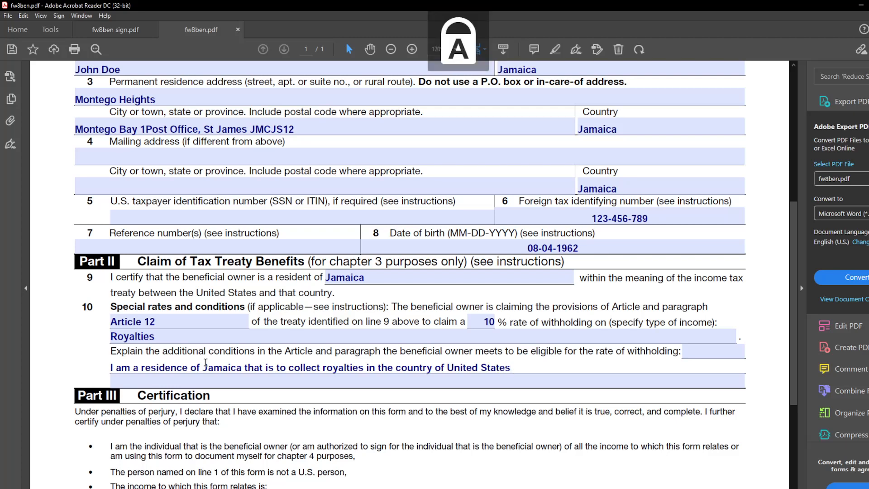
key("Caps_Lock")
type("f")
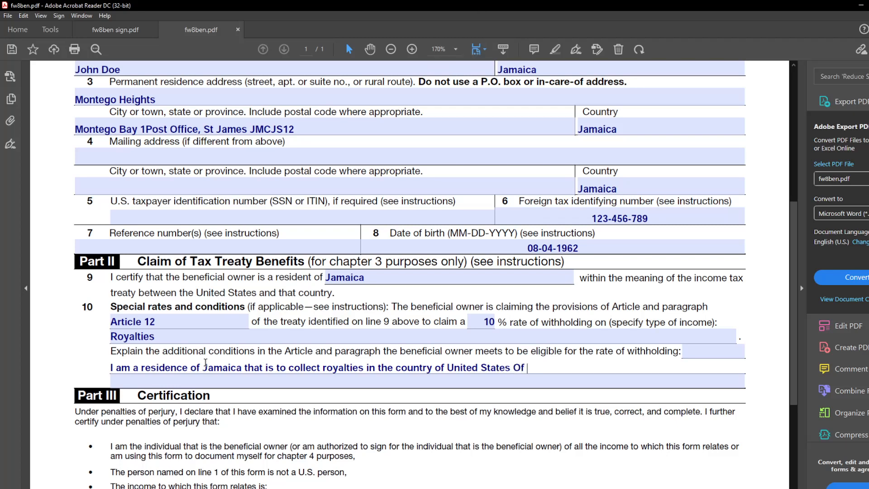
key("Caps_Lock")
type("A")
key("Caps_Lock")
type("merica")
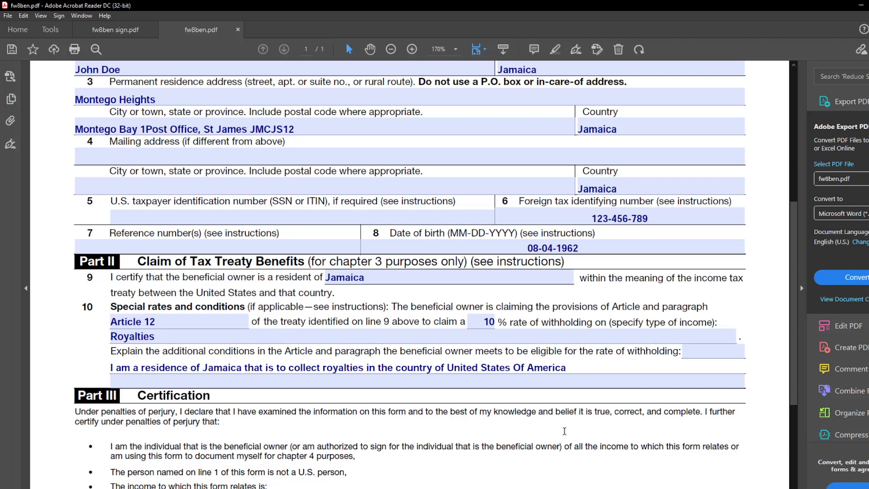
Review the Part III certification and compare its signature and date fields with the signed example in fw8ben sign.pdf
scroll(563, 432, "down", 1)
scroll(564, 431, "down", 1)
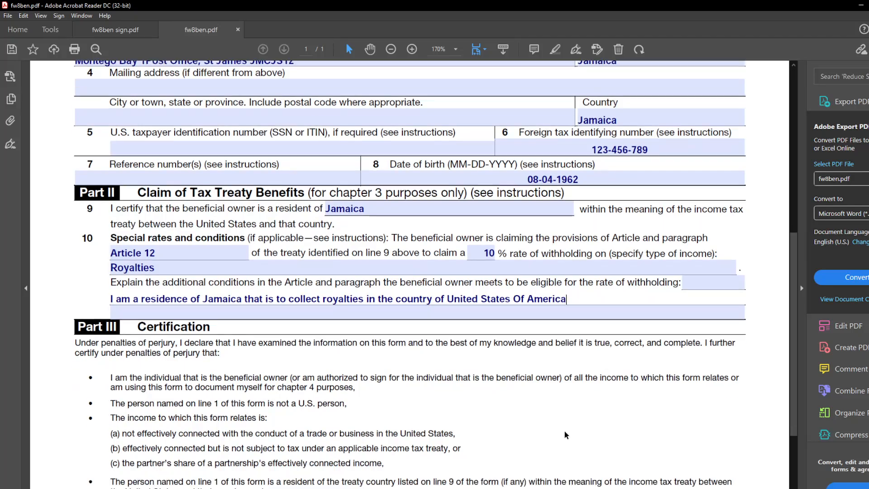
scroll(564, 430, "down", 4)
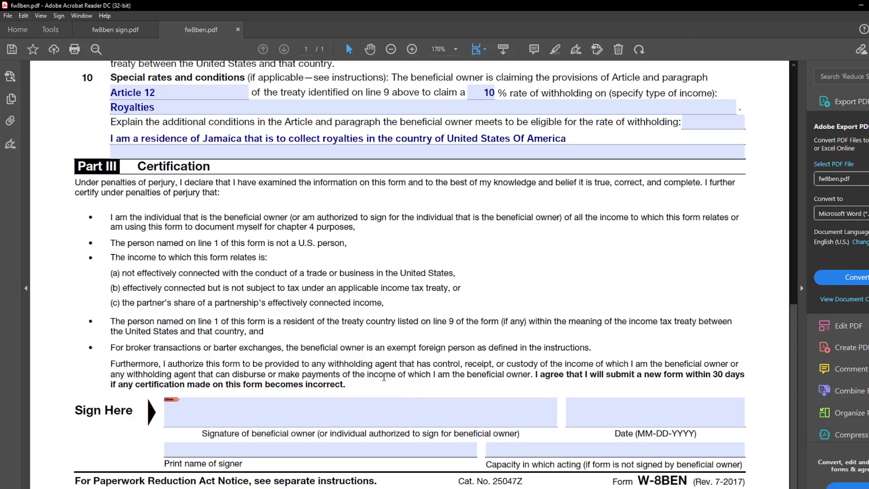
left_click(138, 27)
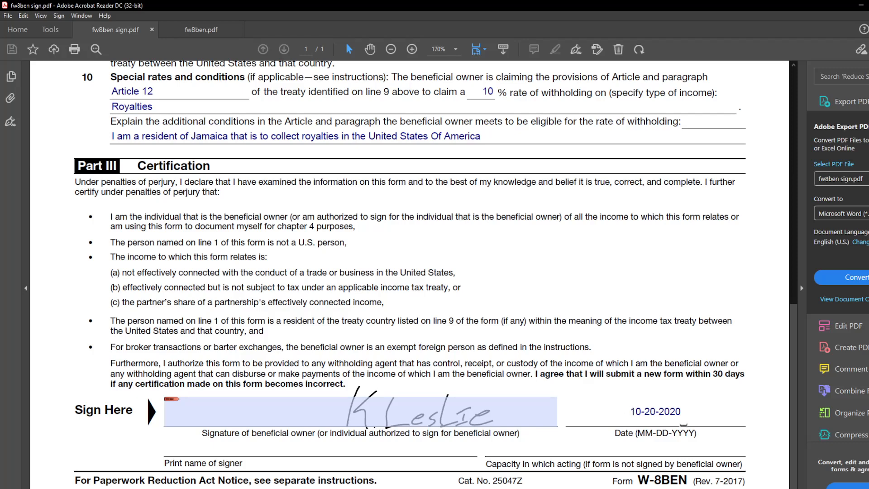
key("ctrl+Tab")
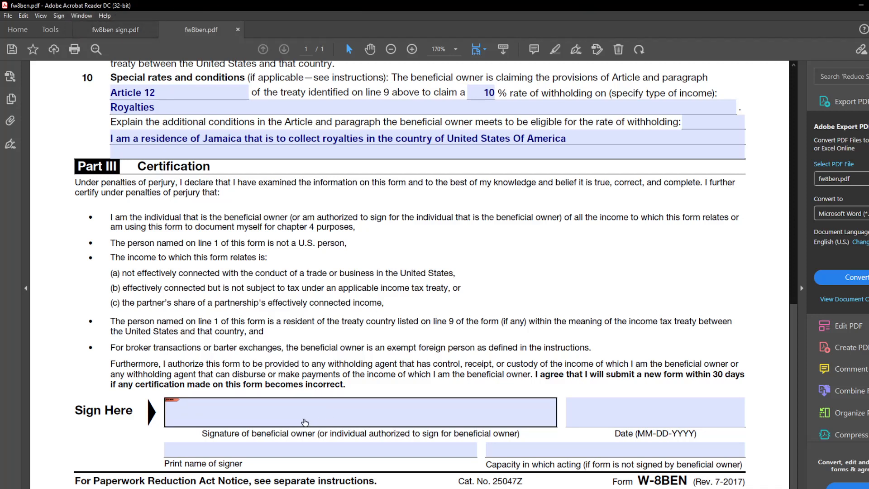
Add new Fill & Sign initials from the image file Signiture (1) and place them on the beneficial owner's signature line
left_click(233, 411)
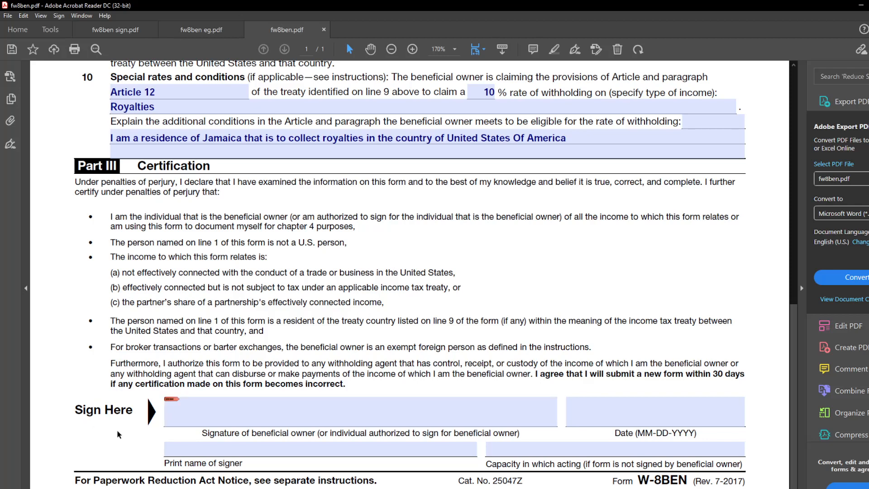
left_click(675, 419)
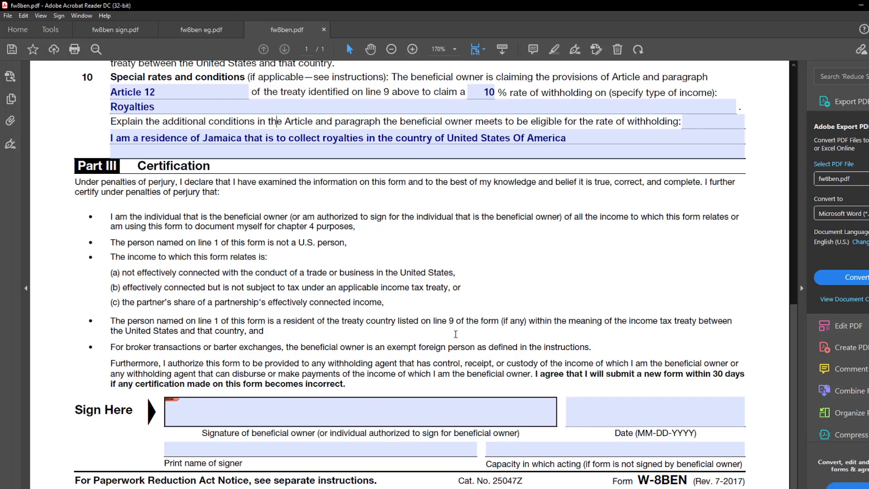
left_click(575, 49)
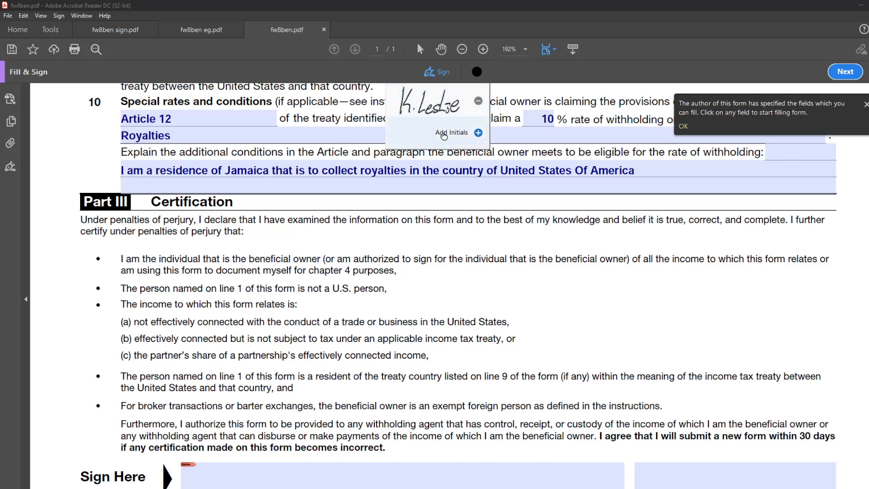
left_click(453, 135)
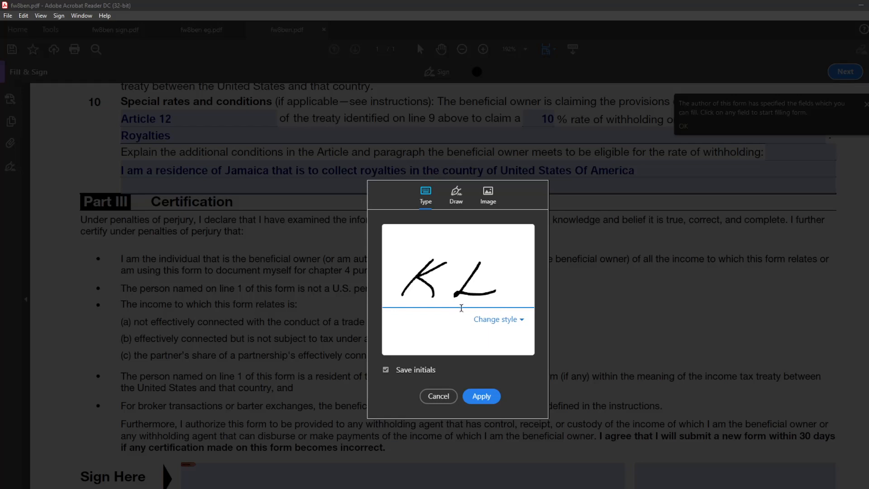
left_click(488, 194)
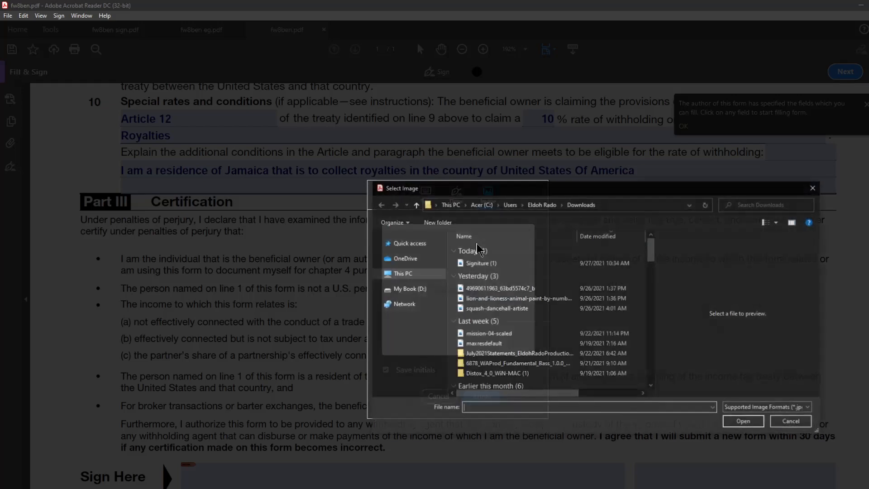
left_click(481, 263)
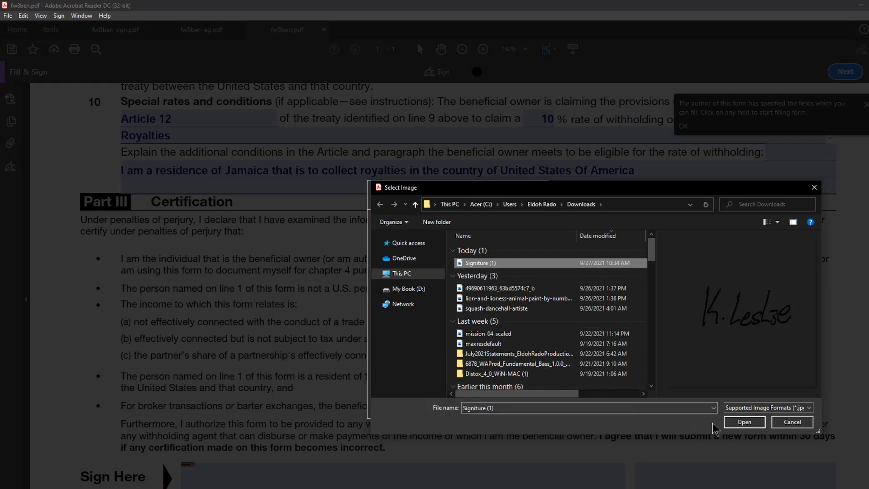
left_click(745, 423)
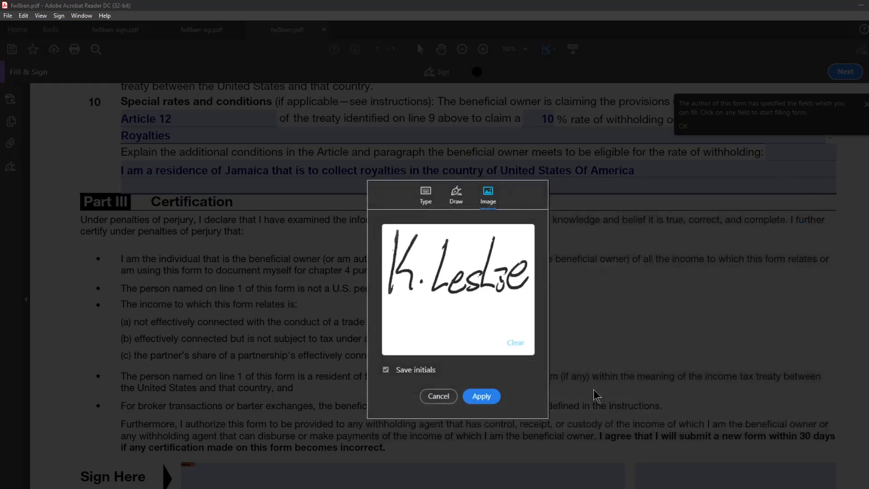
left_click(480, 398)
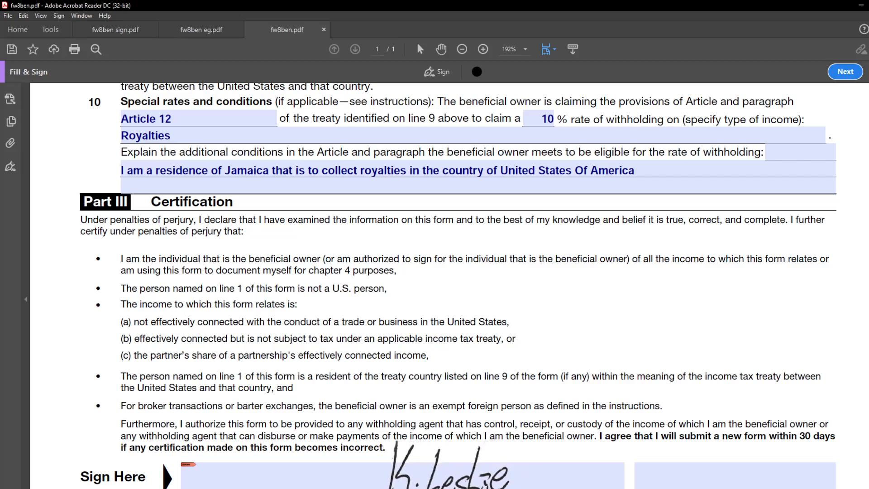
left_click(448, 467)
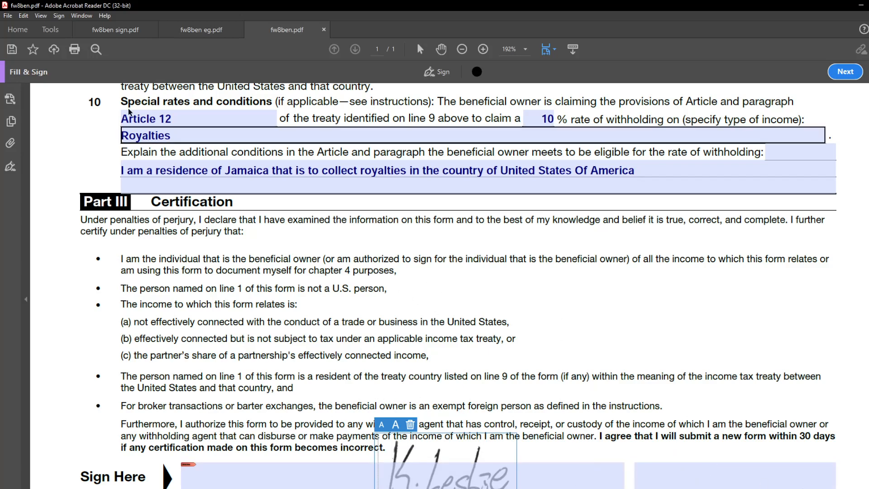
Save a copy of the form in Downloads, naming it fw8ben followed by the beneficial owner's name
left_click(8, 16)
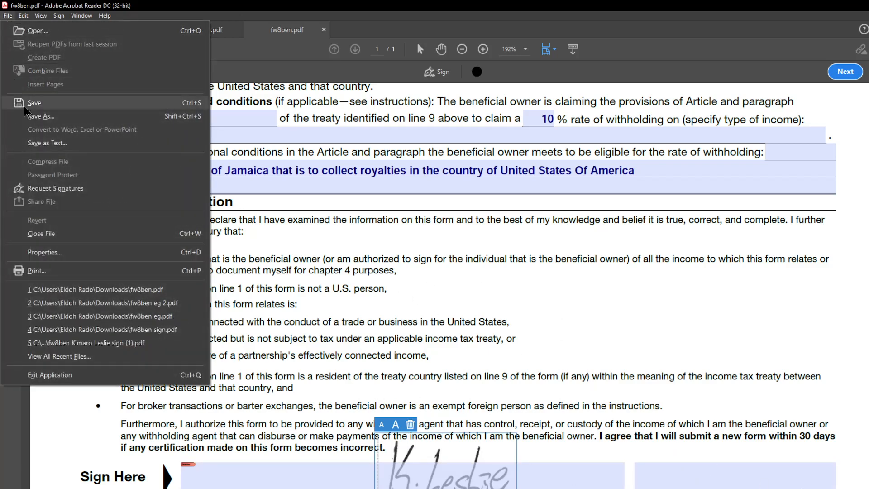
left_click(41, 116)
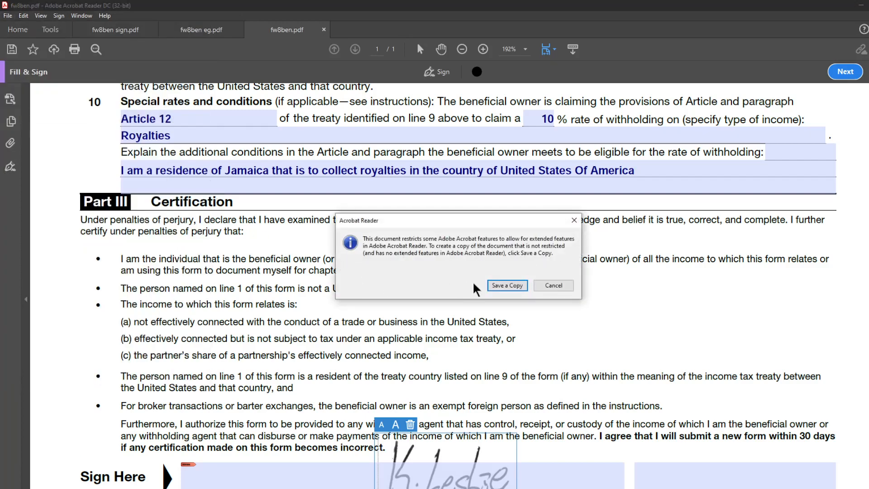
left_click(507, 285)
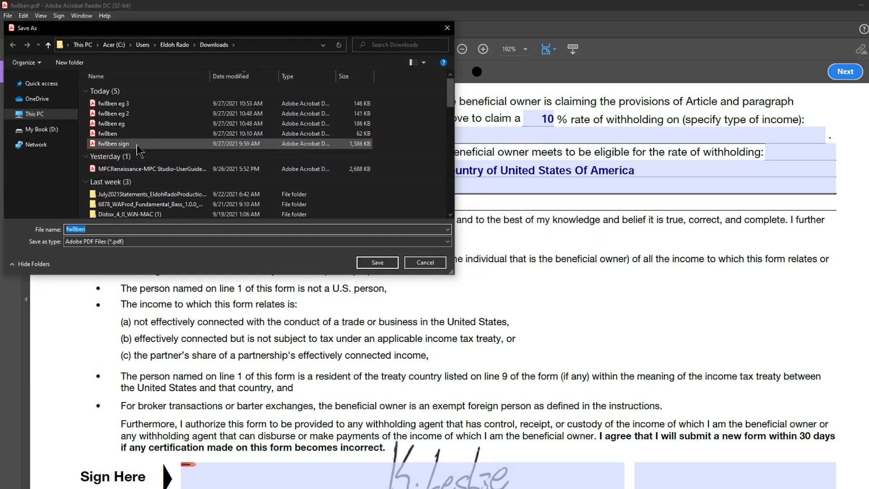
left_click(131, 106)
double_click(119, 229)
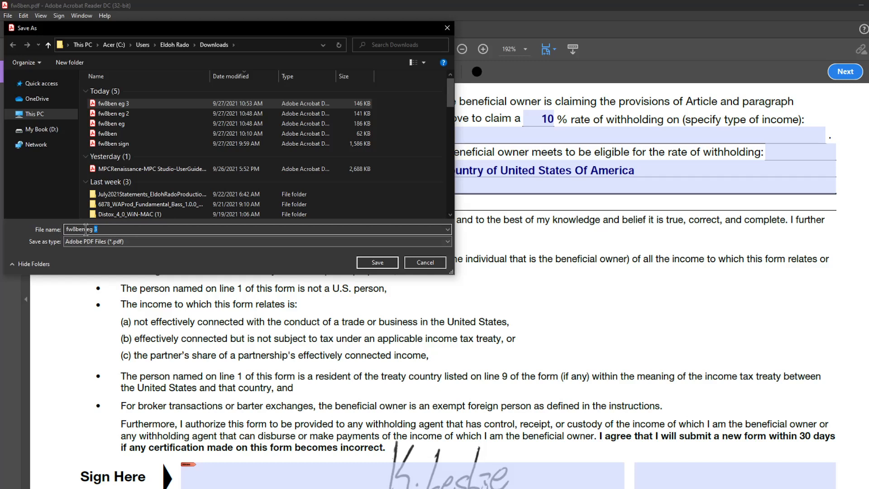
left_click_drag(86, 229, 165, 229)
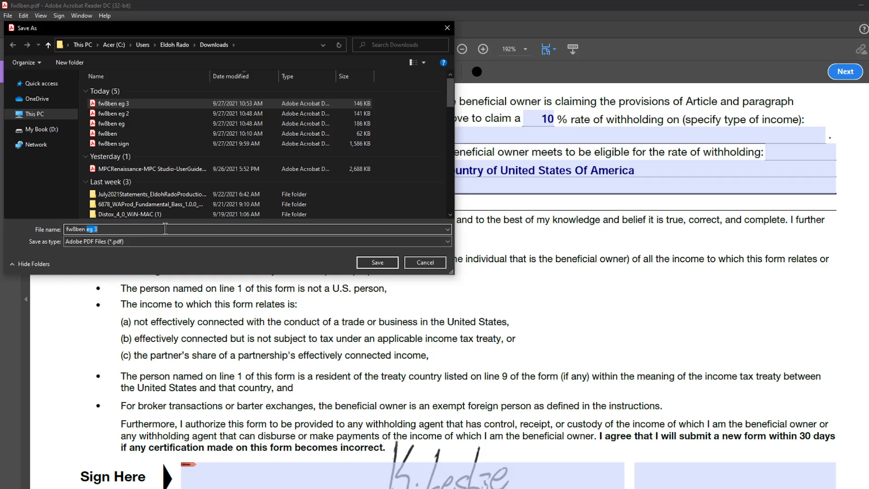
key("Caps_Lock")
type("J")
key("Caps_Lock")
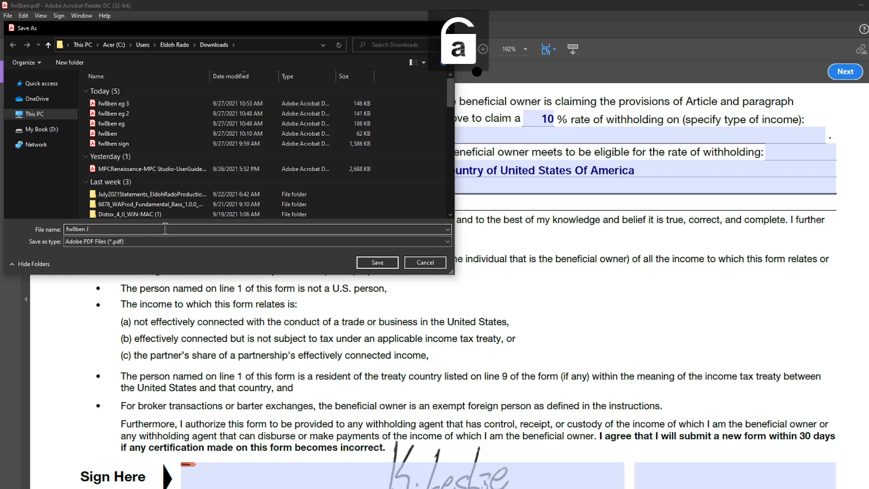
type("o")
key("Caps_Lock")
type("hn D")
key("Caps_Lock")
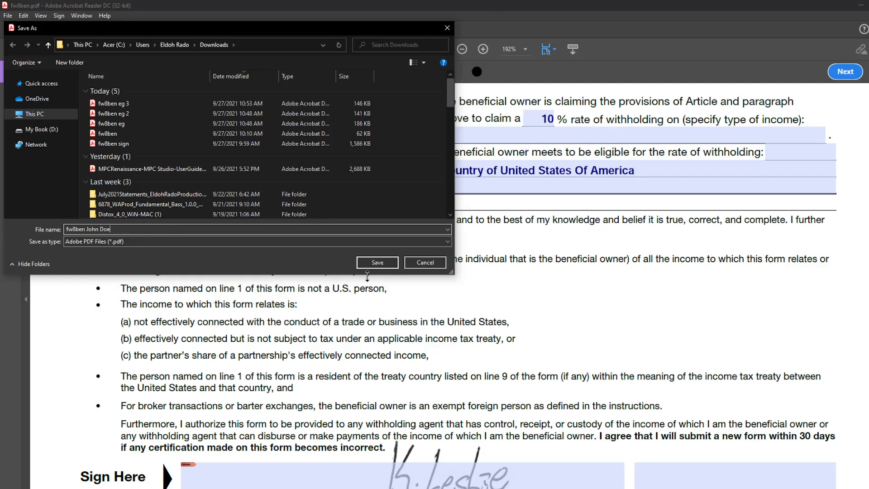
left_click(377, 263)
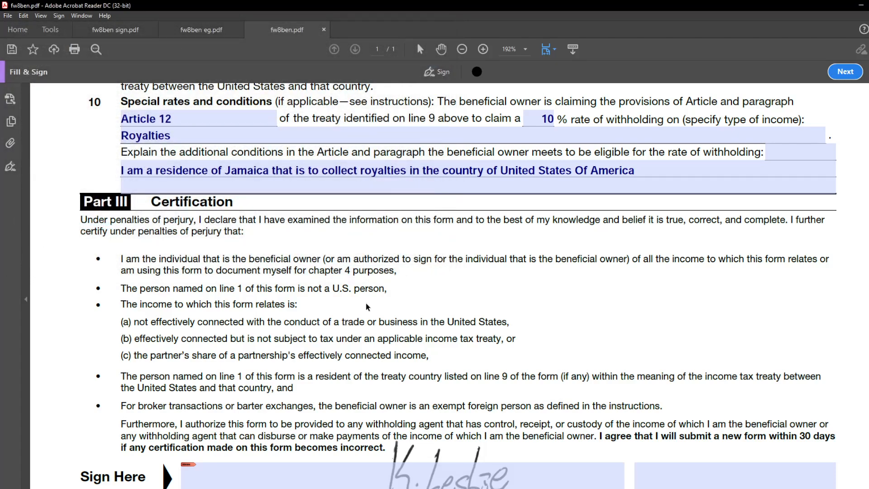
Open the saved copy from the Downloads folder and review its entries through the Part III signature area
left_click(3, 488)
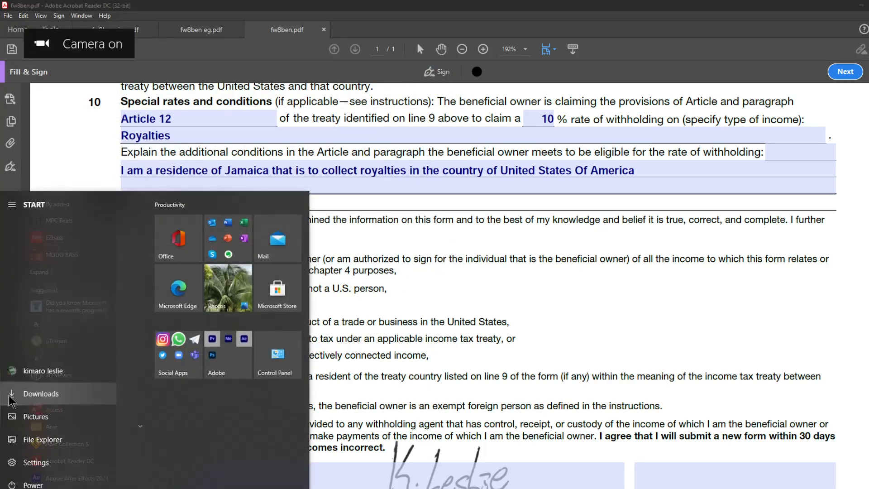
left_click(77, 400)
double_click(324, 270)
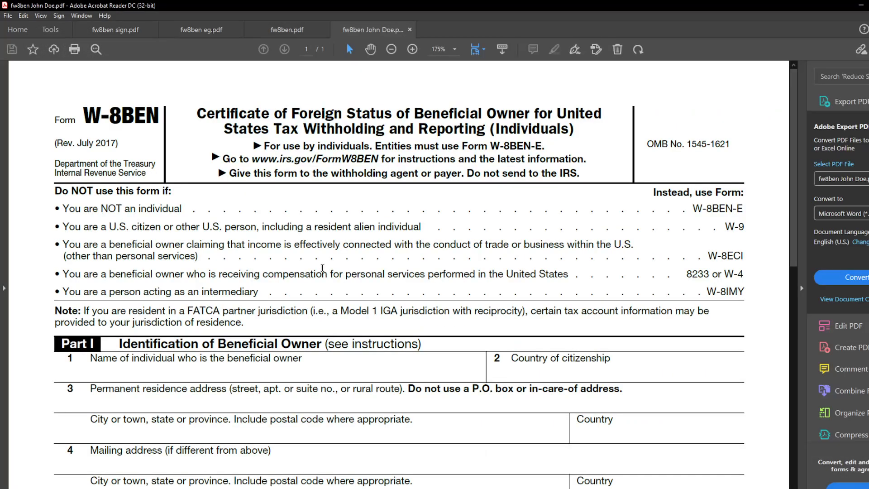
scroll(344, 258, "down", 10)
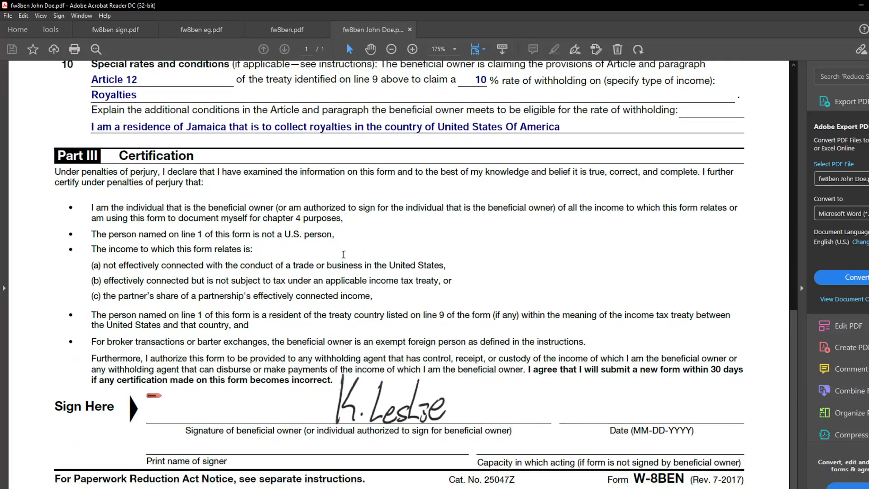
scroll(344, 259, "up", 3)
scroll(344, 258, "down", 3)
scroll(392, 323, "up", 4)
scroll(392, 323, "down", 4)
Compare the saved copy with the filled-in example fw8ben eg.pdf and check its Part III date field
left_click(178, 30)
scroll(270, 207, "up", 5)
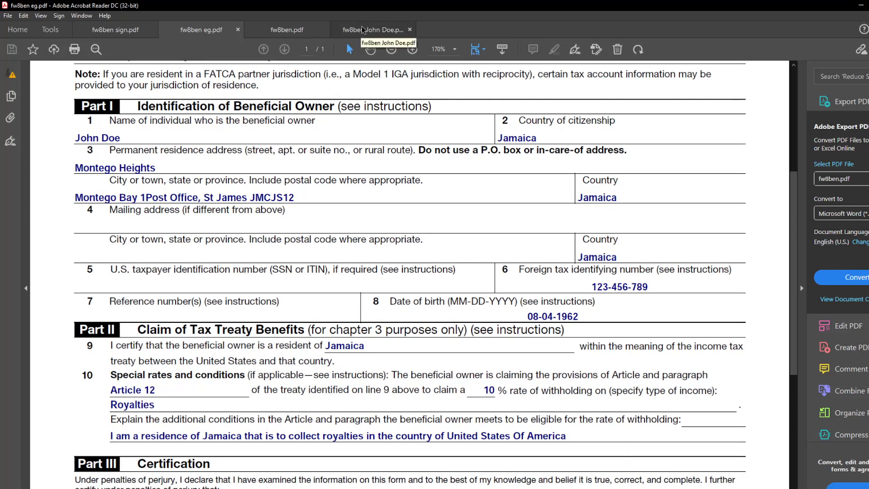
left_click(363, 29)
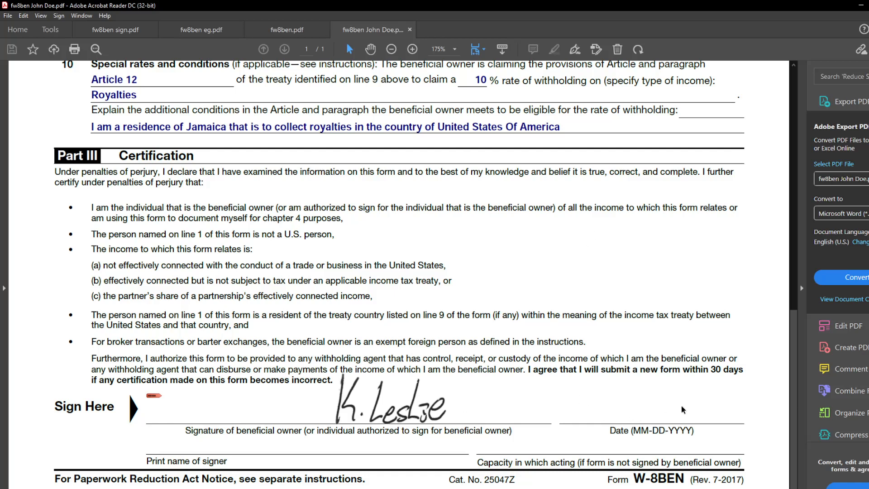
In the original fw8ben.pdf, enter 09-27-2021 as the Part III signing date
left_click(281, 29)
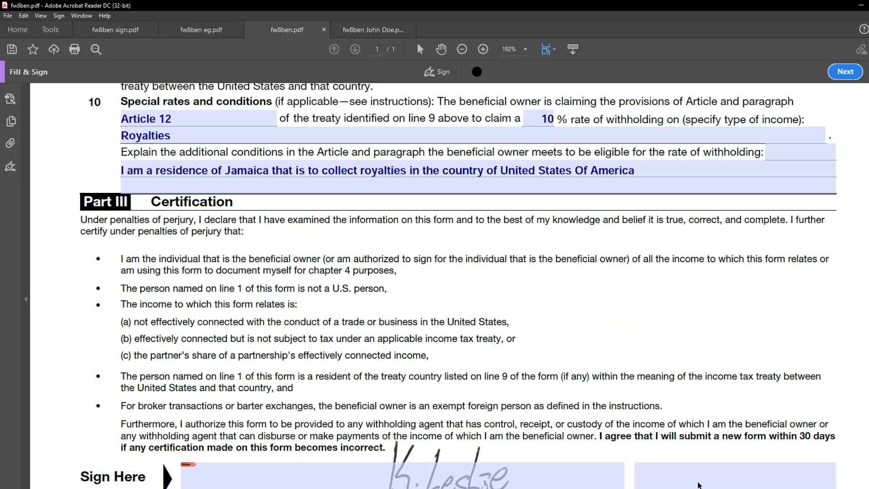
left_click(700, 483)
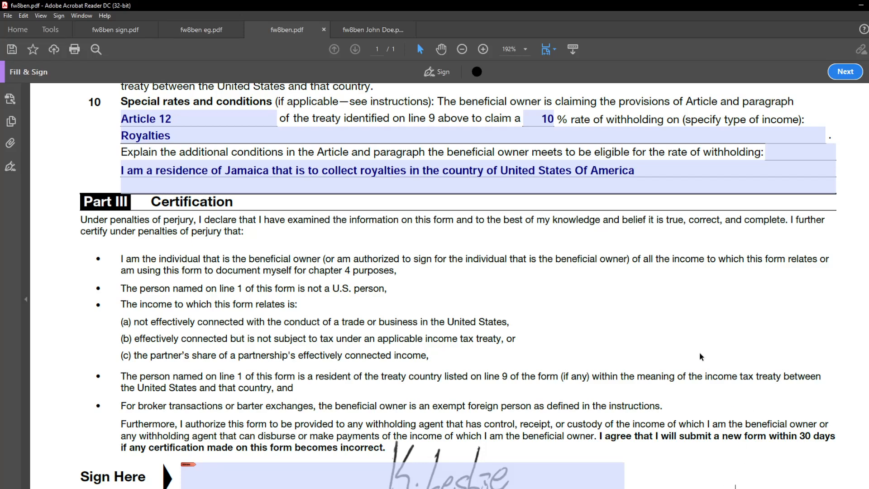
type("09270202")
left_click(724, 485)
left_click_drag(771, 488, 743, 488)
type("021")
left_click(740, 487)
scroll(770, 468, "down", 3)
scroll(769, 468, "up", 2)
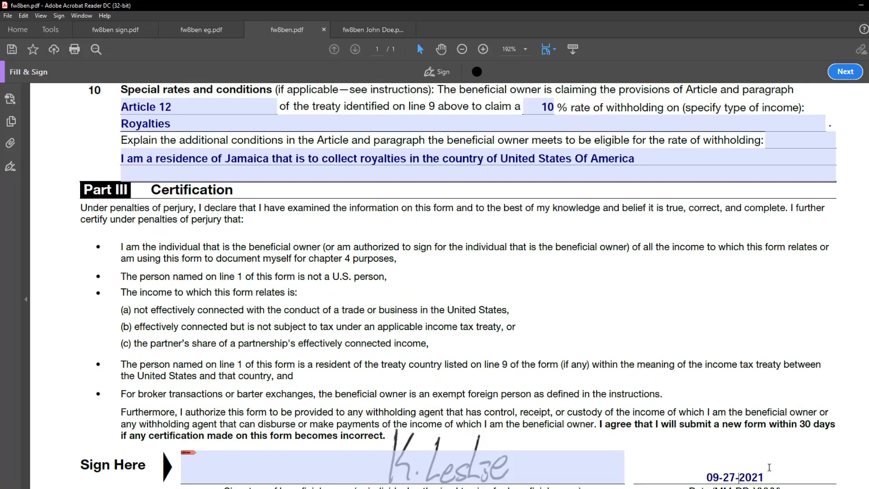
Close the earlier saved copy and overwrite it in Downloads with a new copy of the dated form
left_click(398, 30)
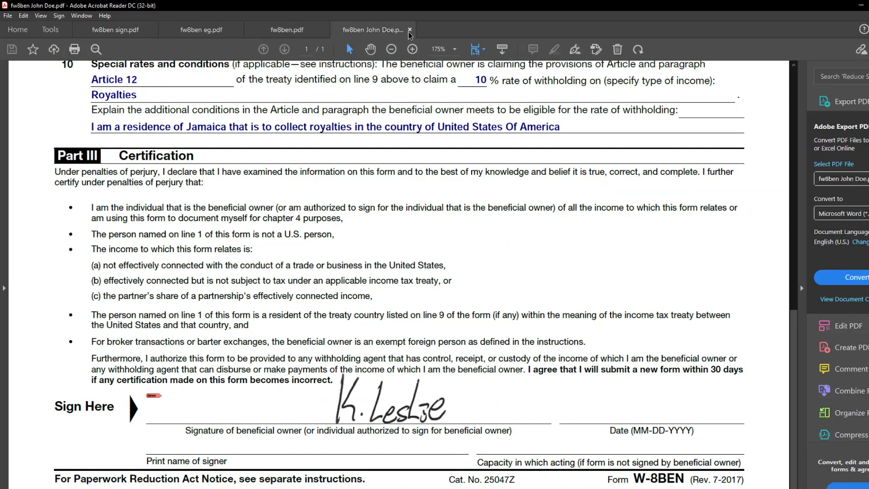
left_click(410, 30)
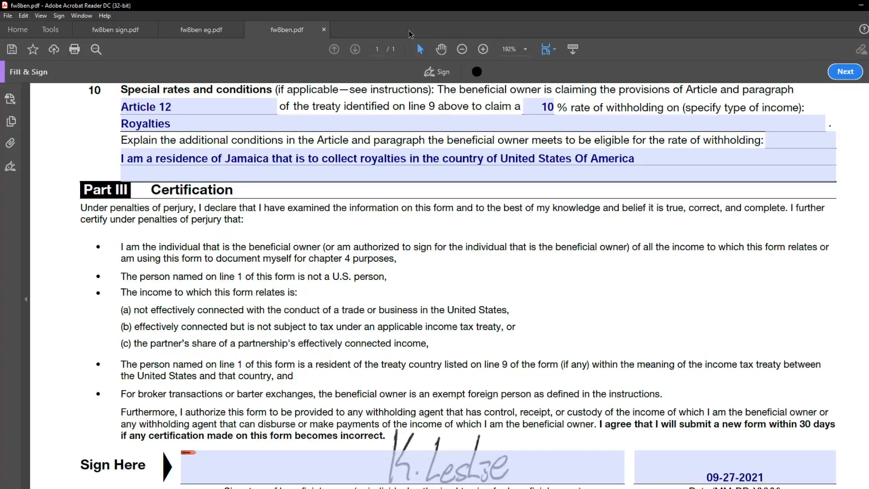
left_click(8, 16)
left_click(41, 116)
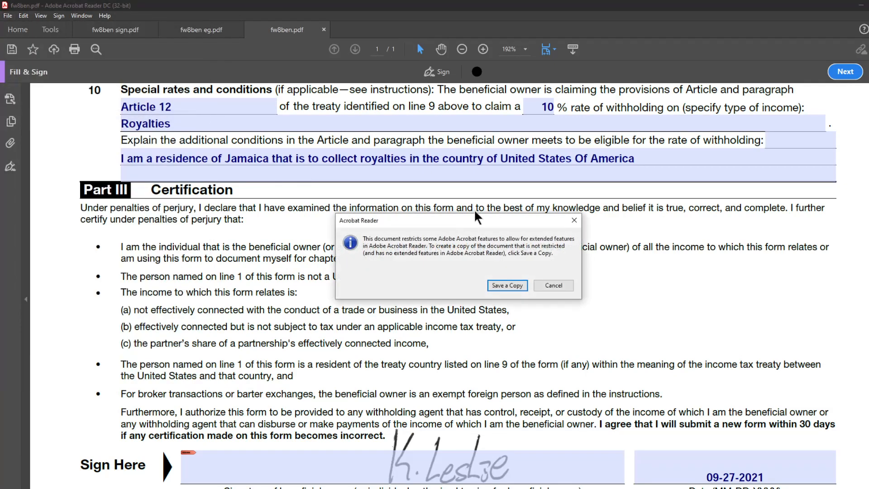
left_click(507, 285)
left_click(120, 103)
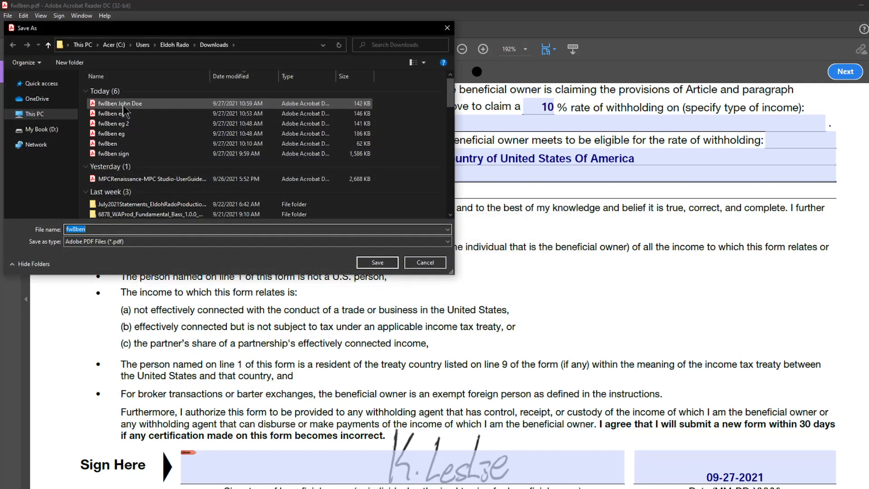
left_click(379, 263)
Reopen the overwritten copy from the Downloads folder and check the signature and date in Part III
key("super")
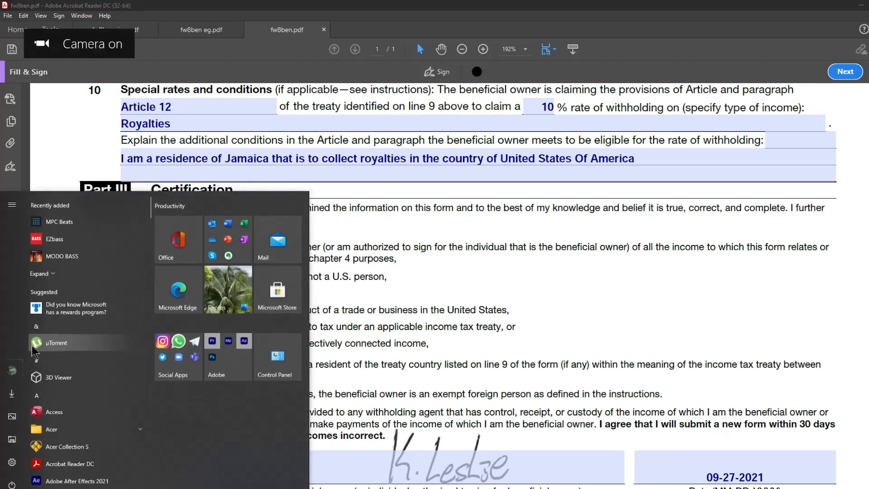
left_click(15, 398)
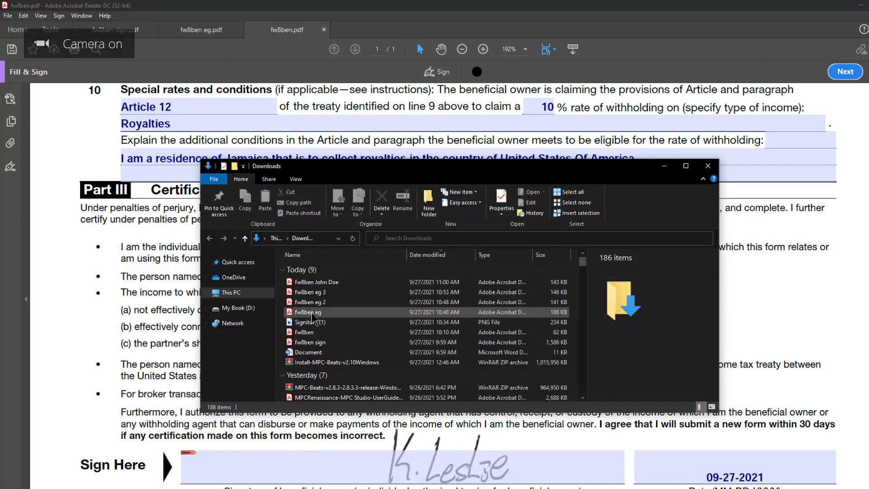
double_click(328, 284)
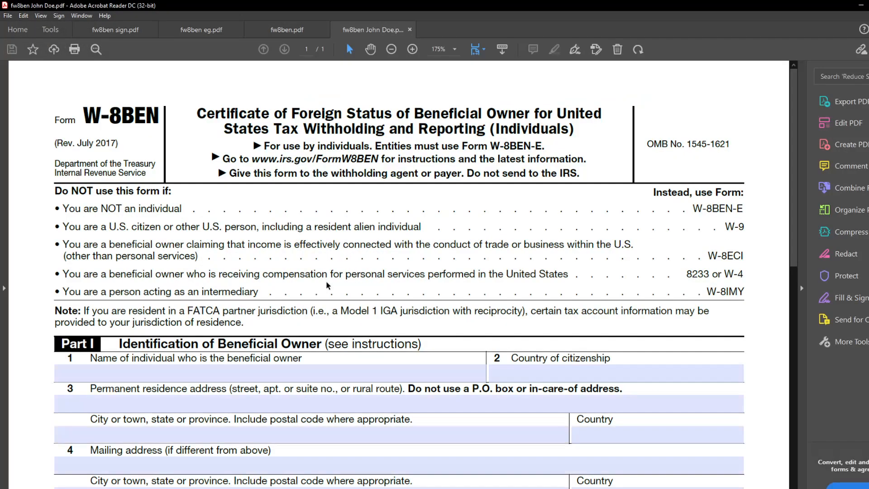
scroll(622, 415, "down", 15)
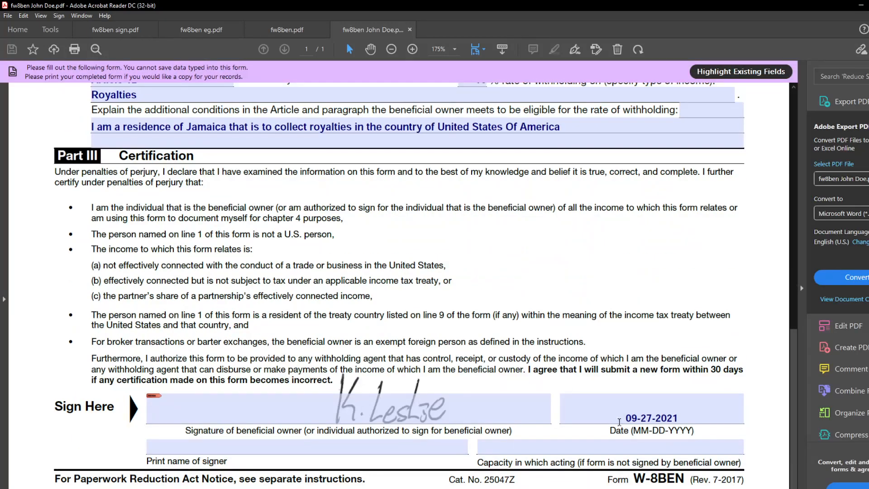